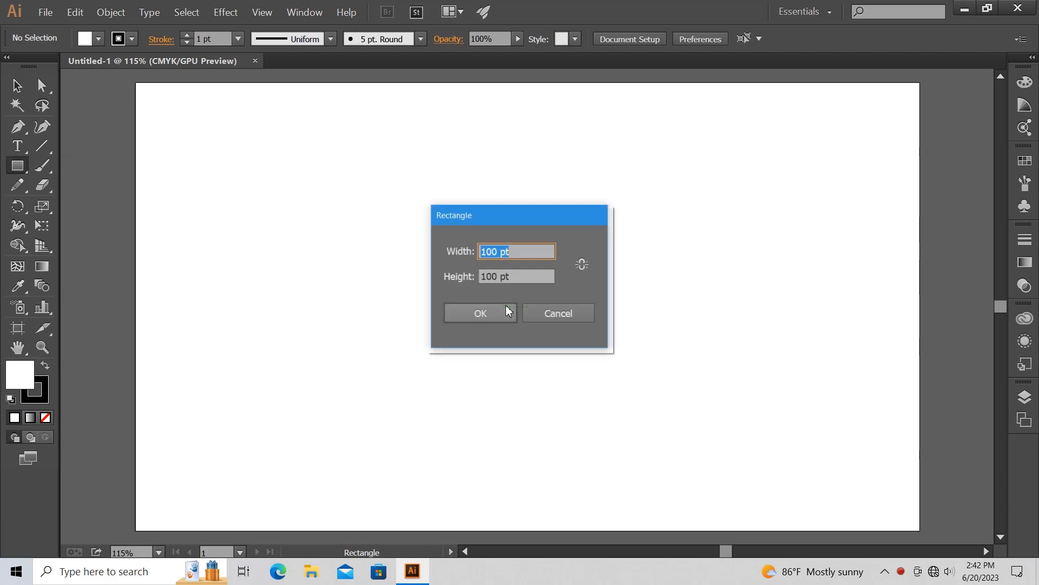
- Create a 1260 by 720 pt rectangle and centre it horizontally and vertically on the artboard
{"action": "left_click_drag", "start_coordinate": [498, 248], "coordinate": [423, 249]}
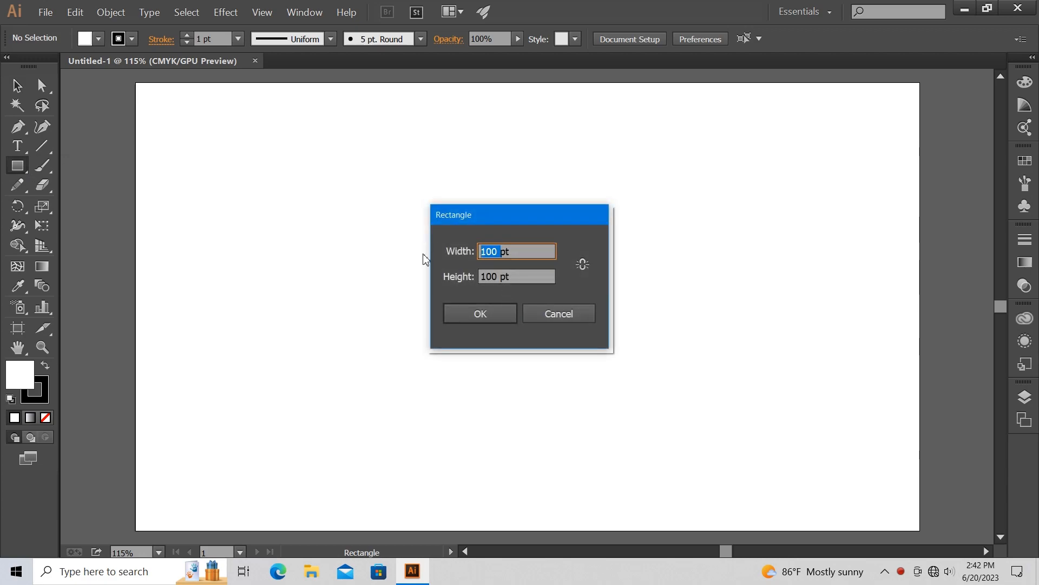
{"action": "type", "text": "1"}
{"action": "double_click", "coordinate": [496, 272]}
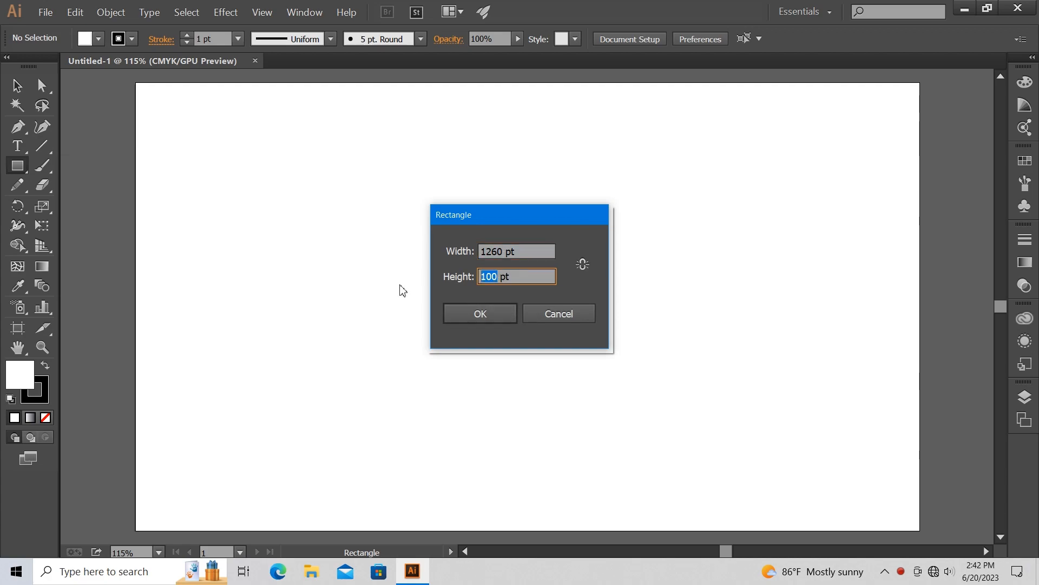
{"action": "type", "text": "720"}
{"action": "key", "text": "Return"}
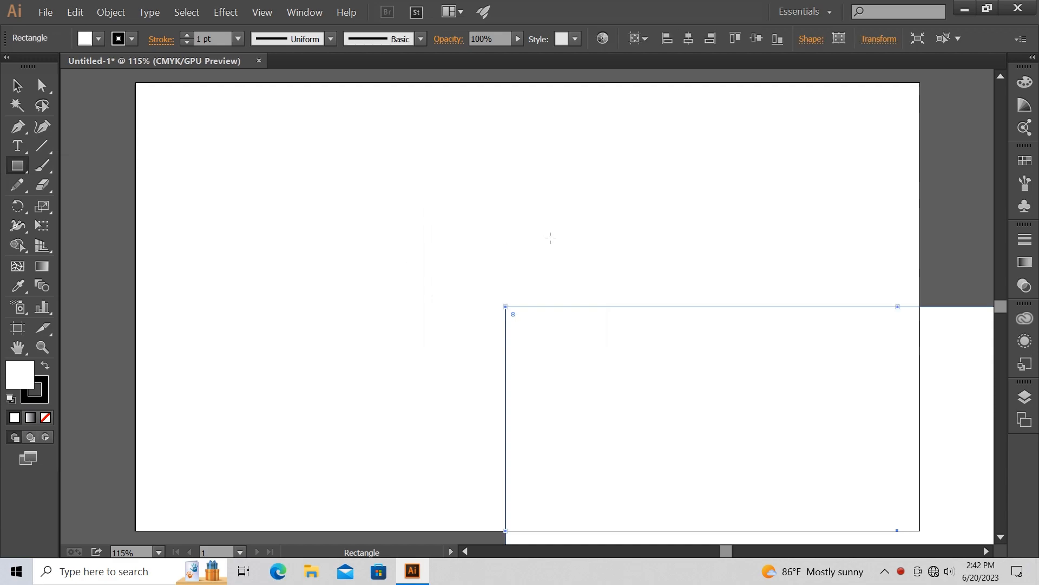
{"action": "left_click", "coordinate": [690, 38]}
{"action": "left_click", "coordinate": [756, 38]}
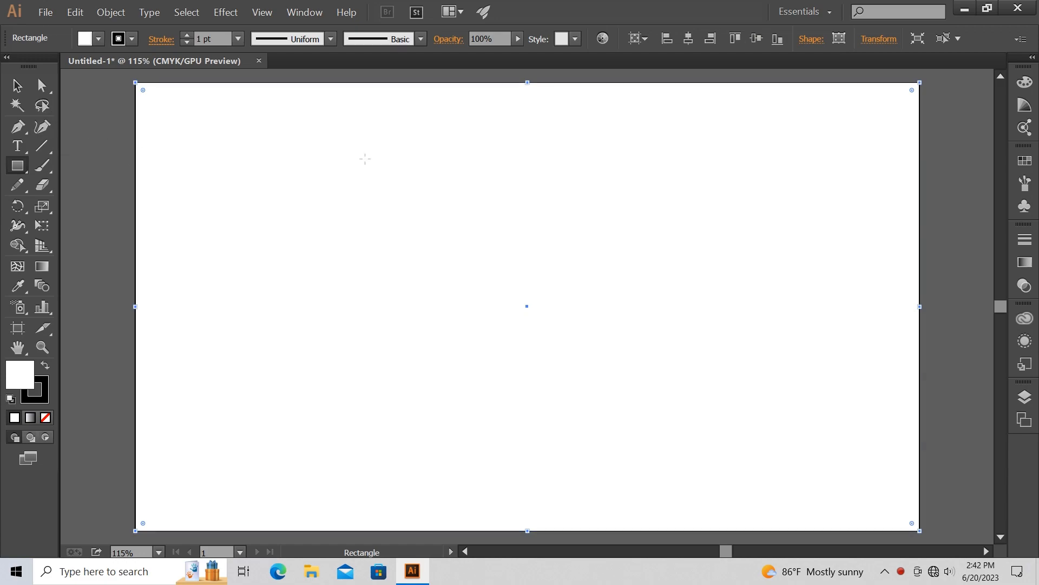
- Draw a small square swatch shape just below the artboard's lower edge
{"action": "scroll", "coordinate": [445, 216], "scroll_direction": "down", "scroll_amount": 5}
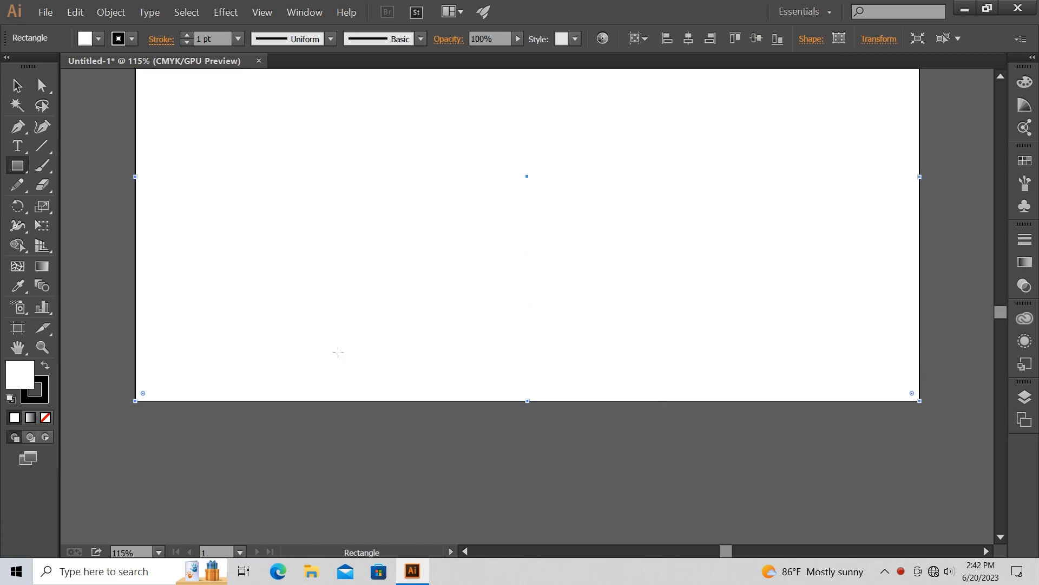
{"action": "left_click_drag", "start_coordinate": [203, 435], "coordinate": [276, 507]}
{"action": "scroll", "coordinate": [445, 289], "scroll_direction": "up", "scroll_amount": 5}
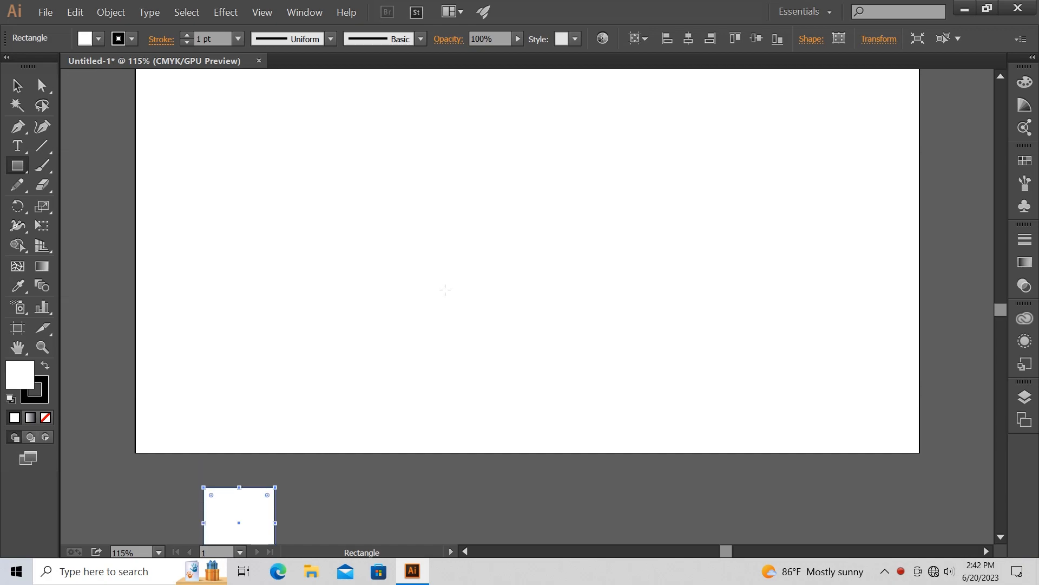
- Select the small square below the artboard and remove its stroke
{"action": "left_click", "coordinate": [16, 85]}
{"action": "left_click", "coordinate": [307, 301]}
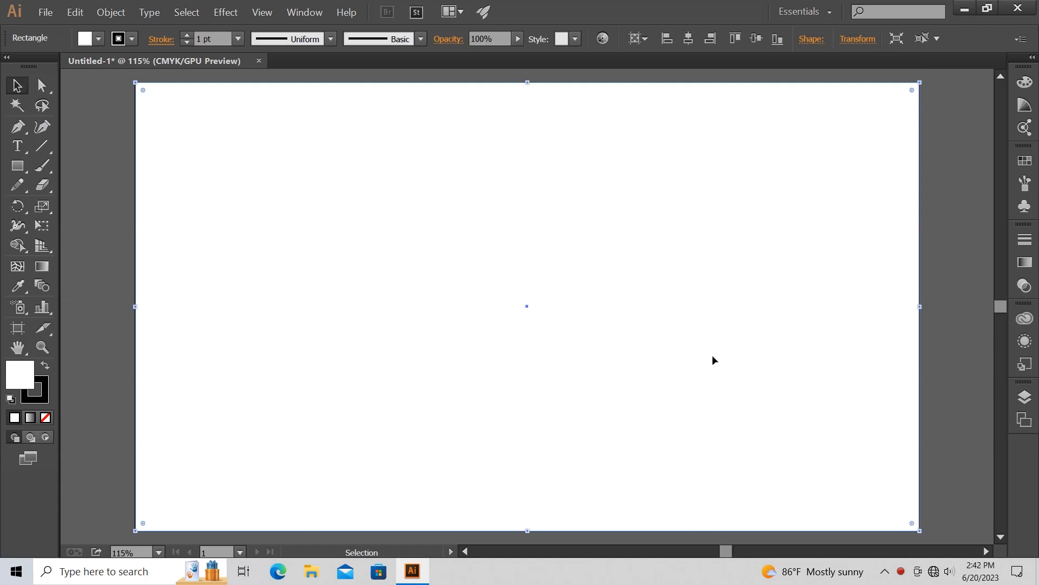
{"action": "scroll", "coordinate": [709, 362], "scroll_direction": "down", "scroll_amount": 4}
{"action": "left_click", "coordinate": [247, 452]}
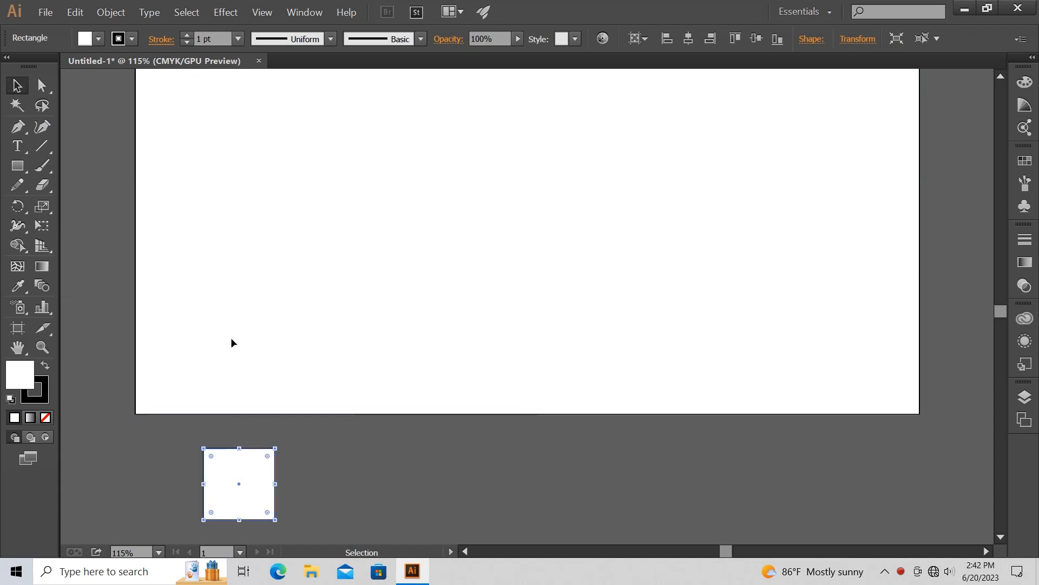
{"action": "left_click", "coordinate": [186, 41]}
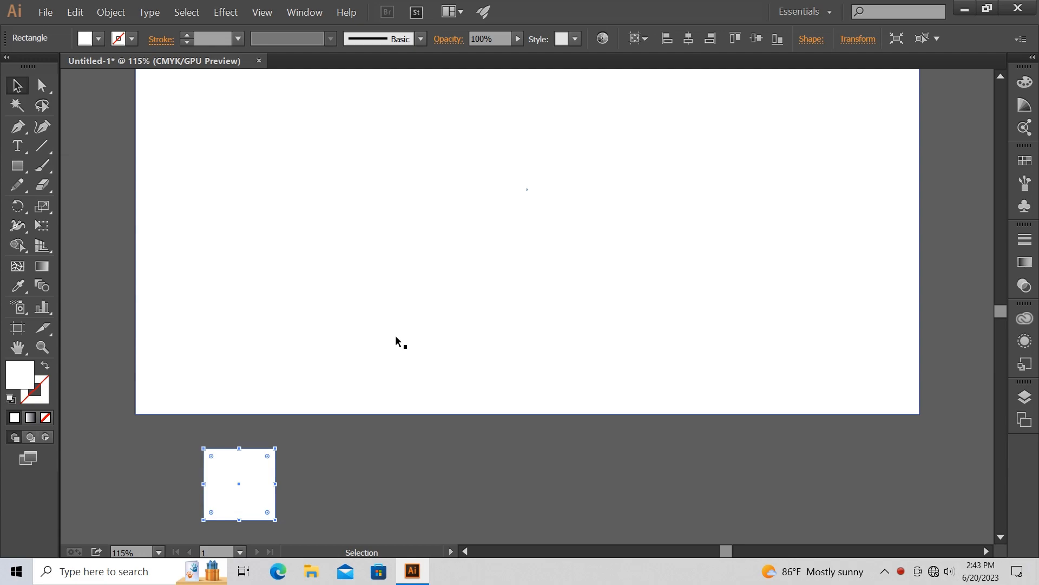
- Switch the colour sliders to RGB and fill the small square with hex colour C69C6D
{"action": "left_click", "coordinate": [1025, 83]}
{"action": "left_click", "coordinate": [999, 72]}
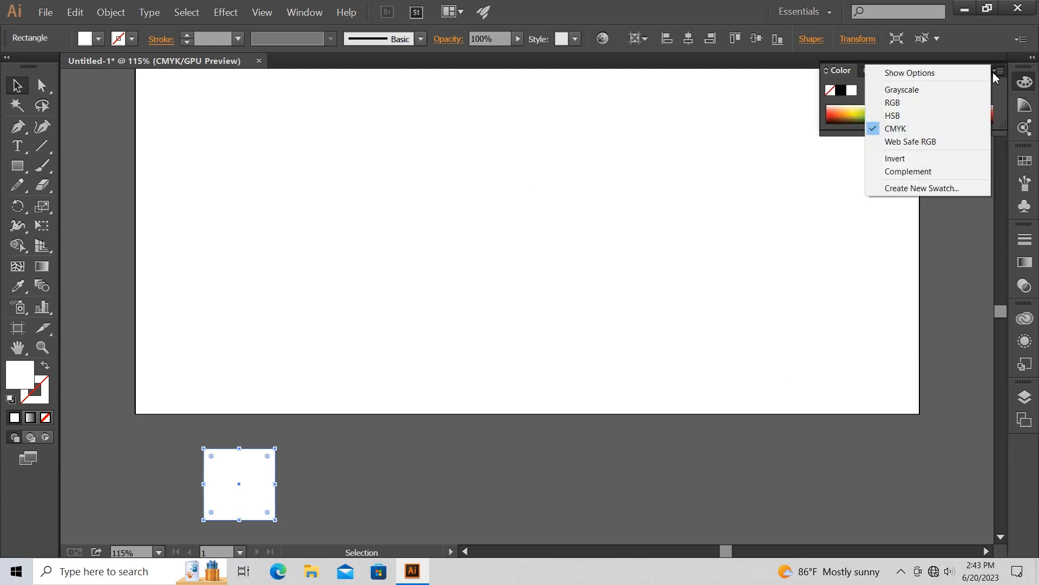
{"action": "left_click", "coordinate": [912, 103]}
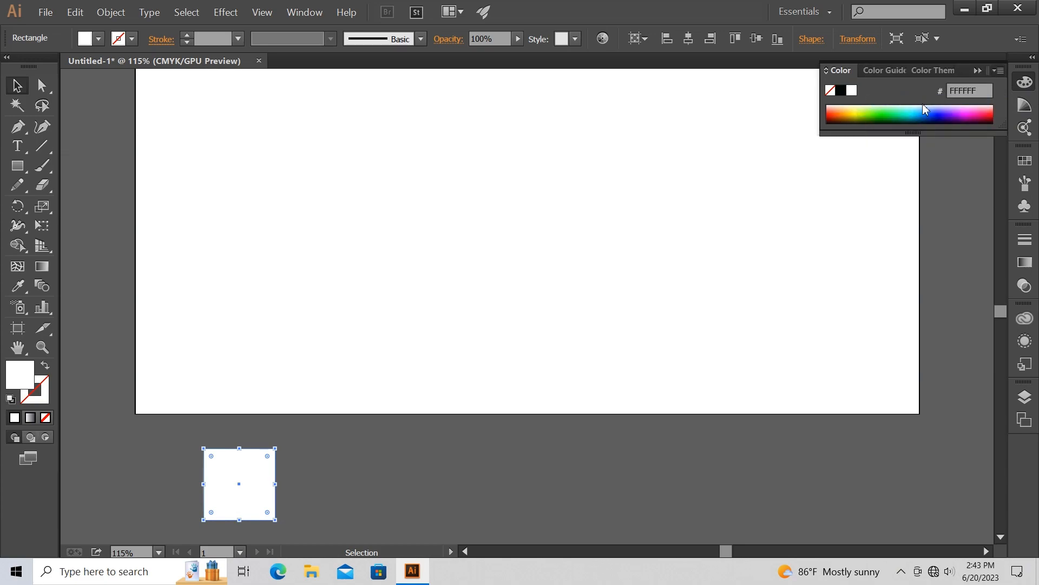
{"action": "left_click", "coordinate": [980, 89]}
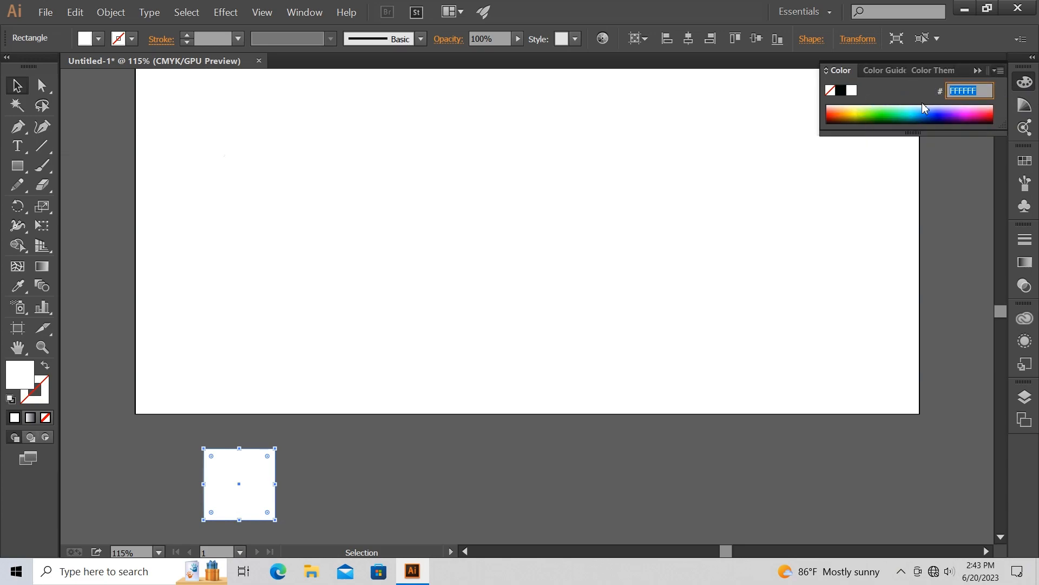
{"action": "type", "text": "C69C6D"}
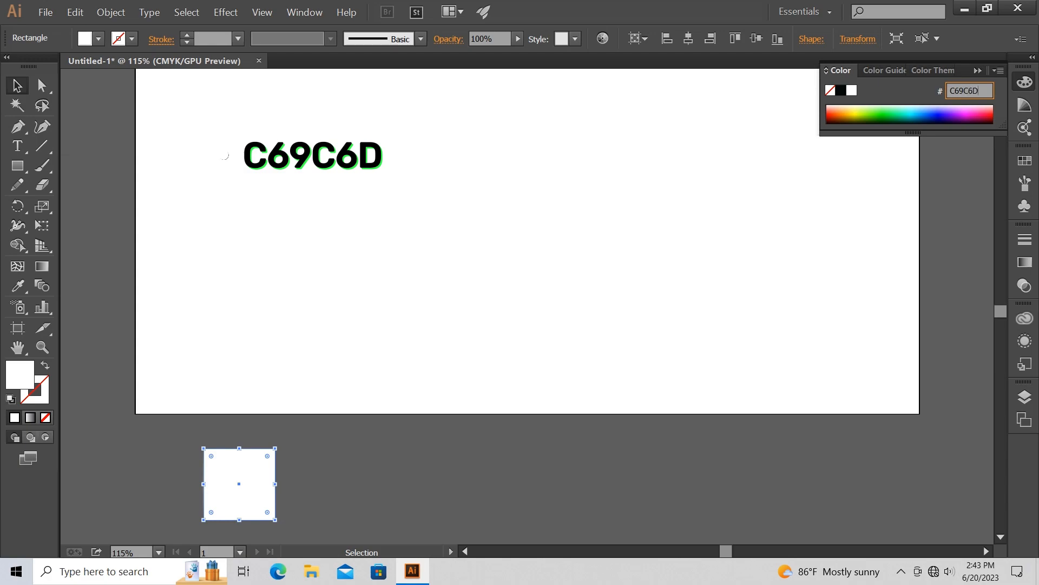
{"action": "key", "text": "Return"}
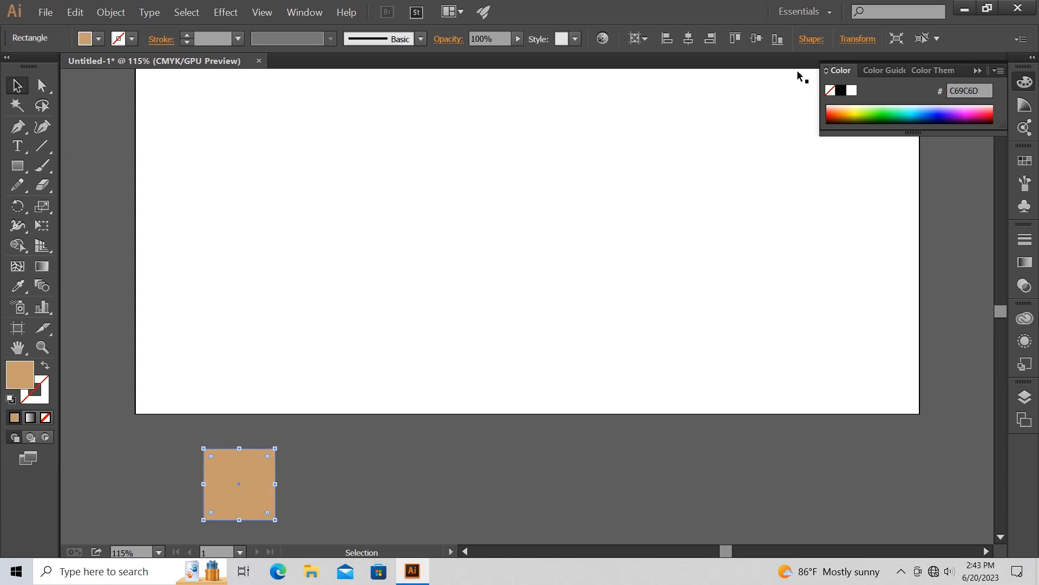
- Apply a linear gradient fill to the large artboard-sized rectangle
{"action": "scroll", "coordinate": [527, 219], "scroll_direction": "up", "scroll_amount": 5}
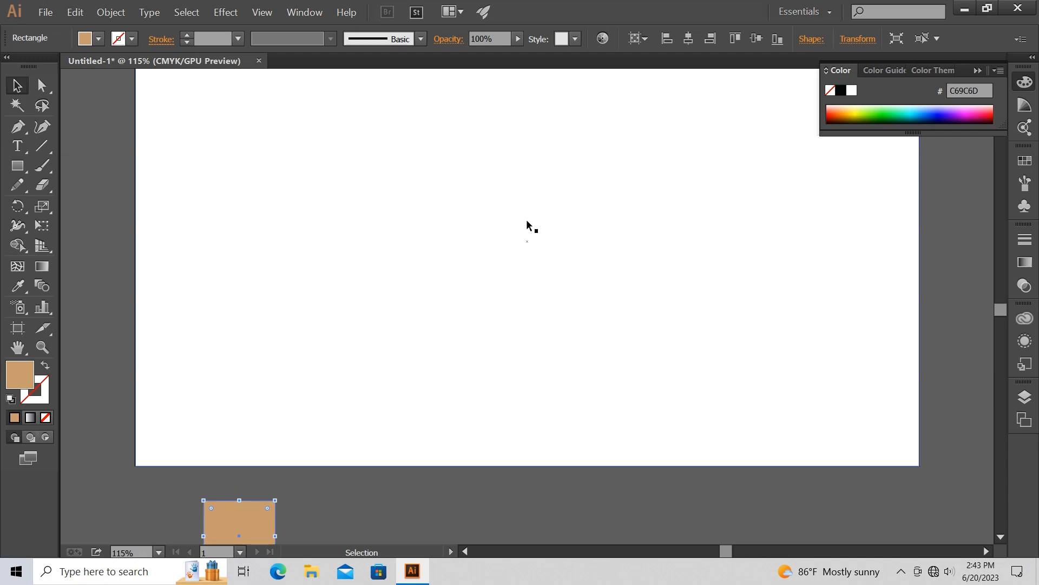
{"action": "left_click", "coordinate": [414, 262]}
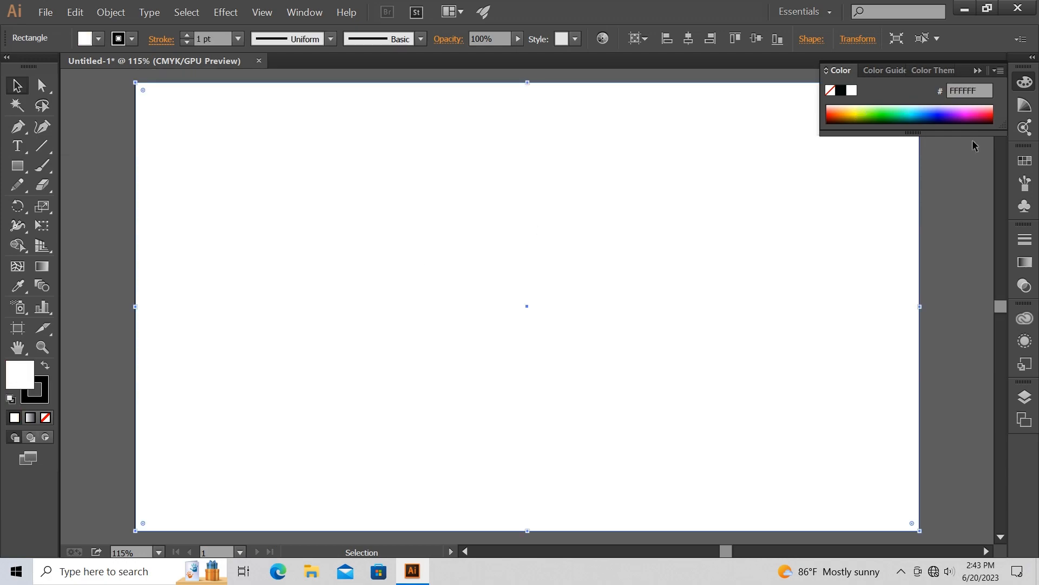
{"action": "left_click", "coordinate": [1024, 265]}
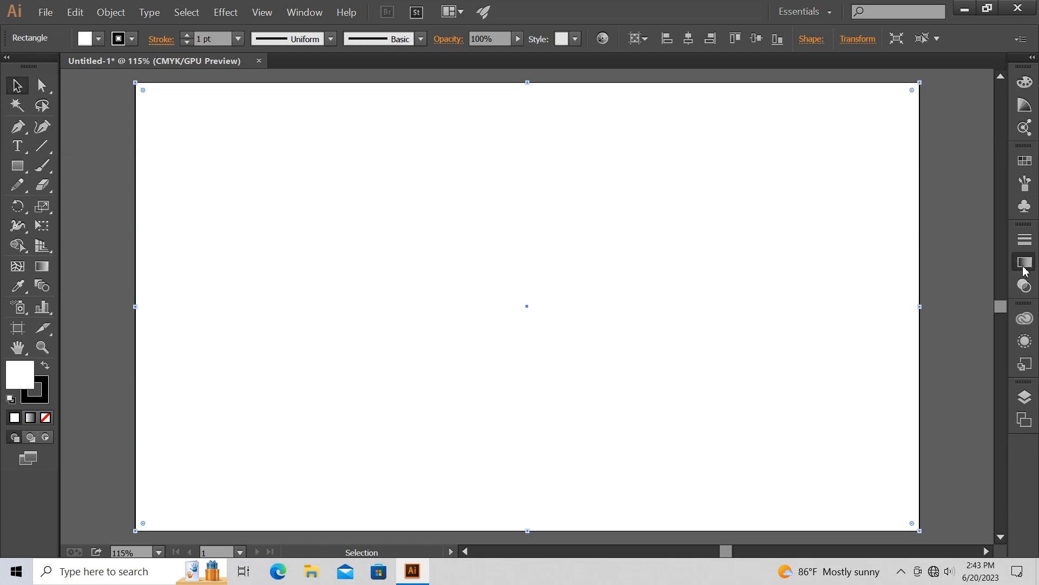
{"action": "left_click", "coordinate": [879, 340]}
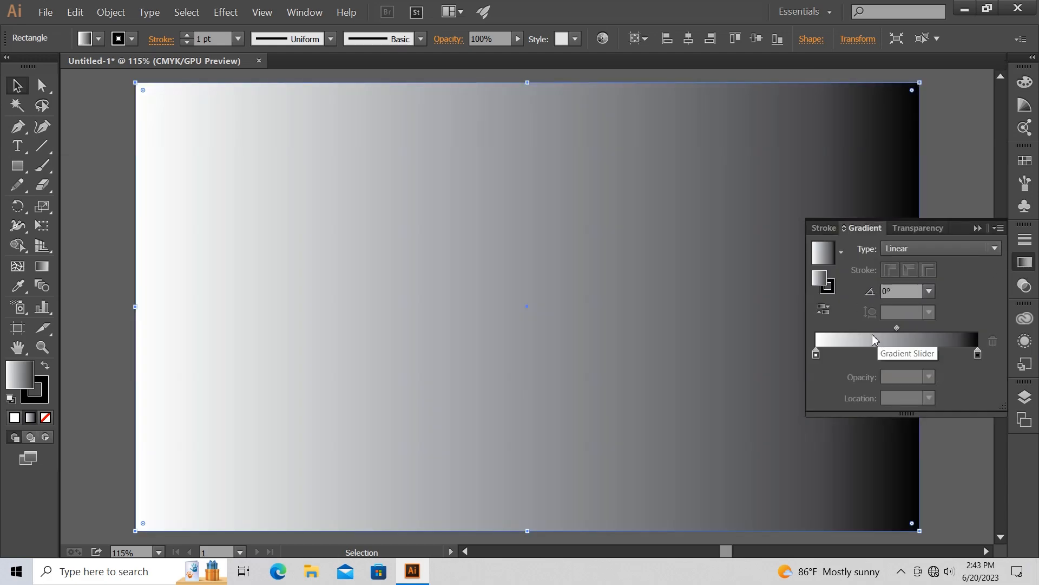
- Set the gradient's start stop to hex colour 7D3825 using the RGB colour mode
{"action": "left_click", "coordinate": [817, 354]}
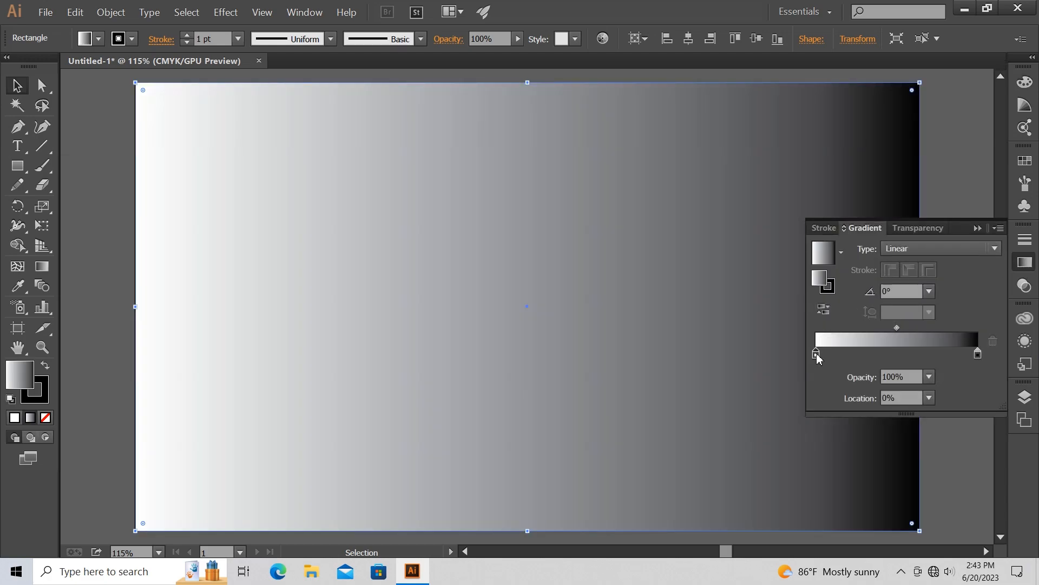
{"action": "double_click", "coordinate": [817, 353]}
{"action": "left_click", "coordinate": [974, 373]}
{"action": "left_click", "coordinate": [928, 390]}
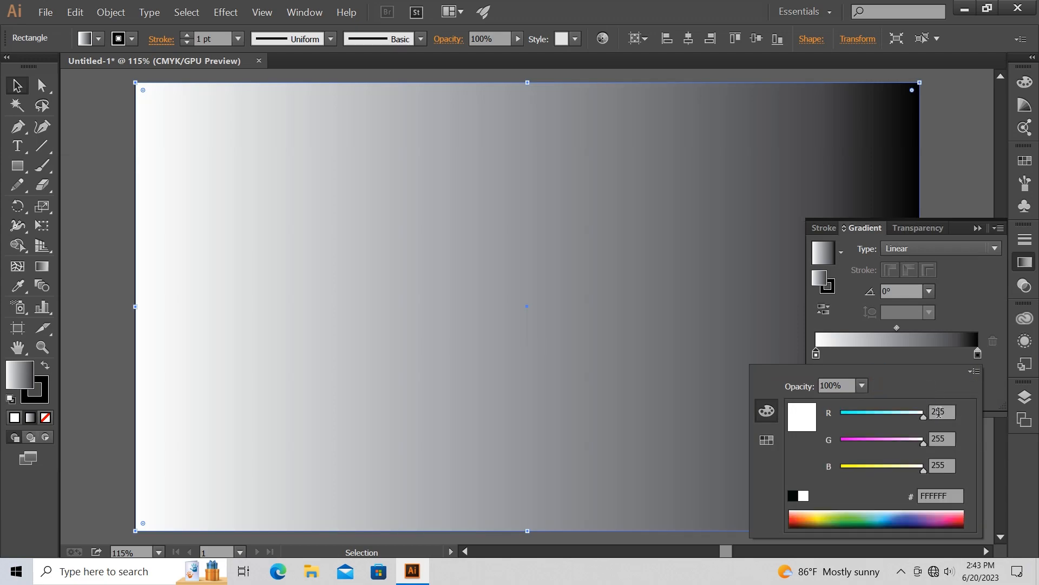
{"action": "left_click", "coordinate": [939, 495]}
{"action": "type", "text": "7D3825"}
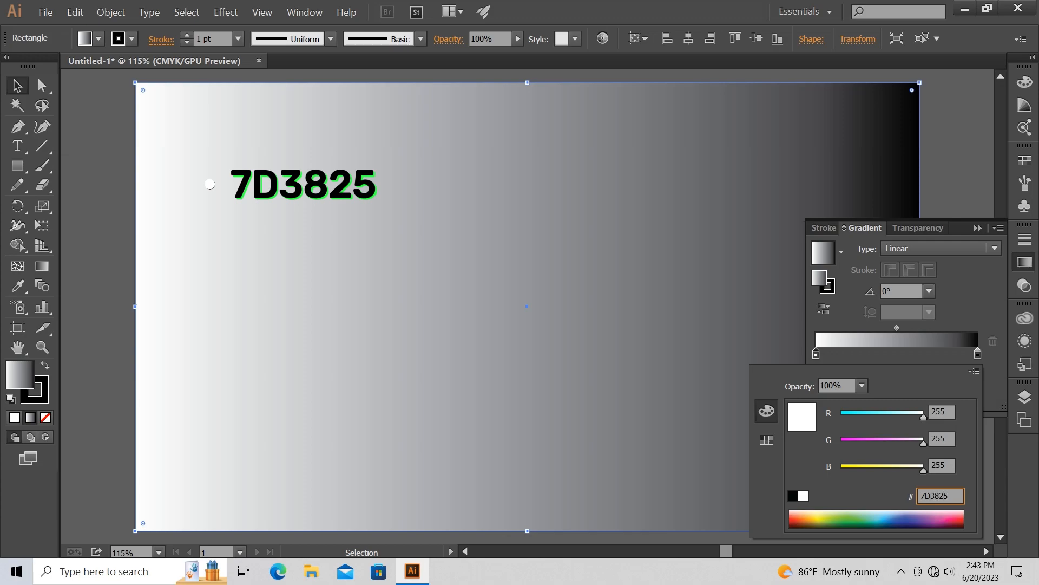
{"action": "key", "text": "Return"}
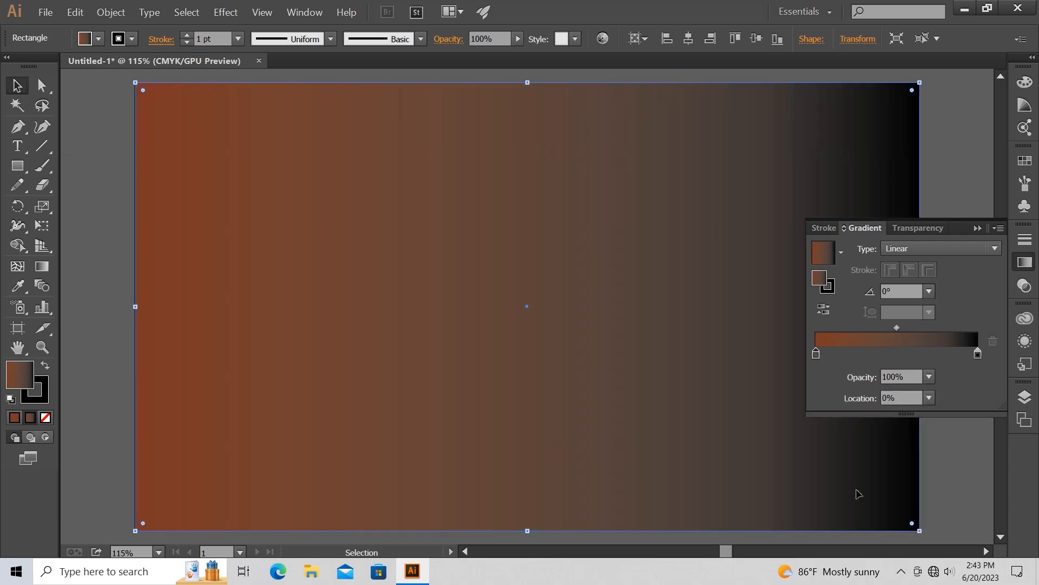
- Add a middle gradient stop at about 52% and set it to hex colour 4F0000 in RGB mode
{"action": "left_click", "coordinate": [900, 353]}
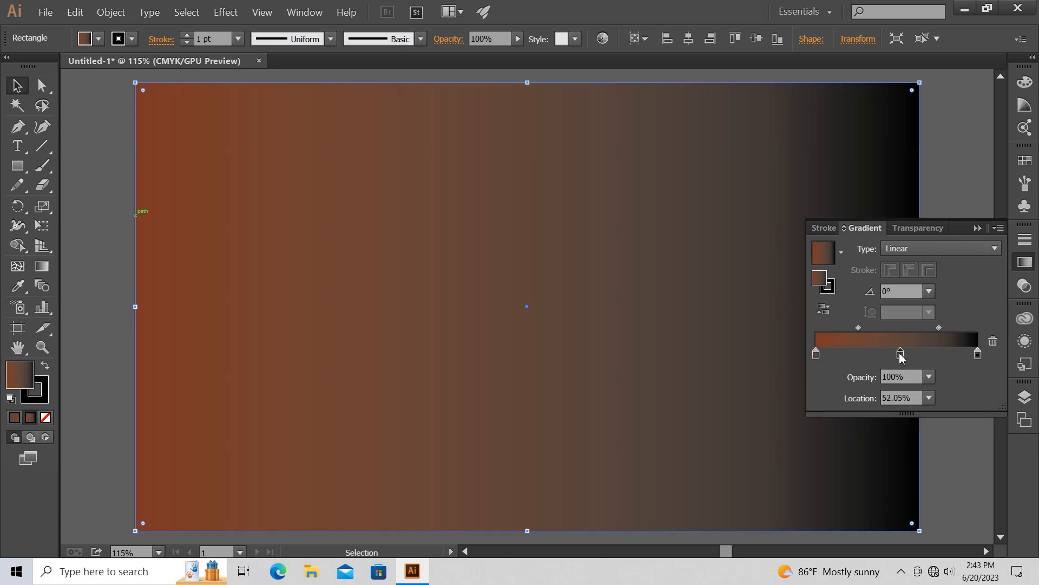
{"action": "double_click", "coordinate": [900, 354]}
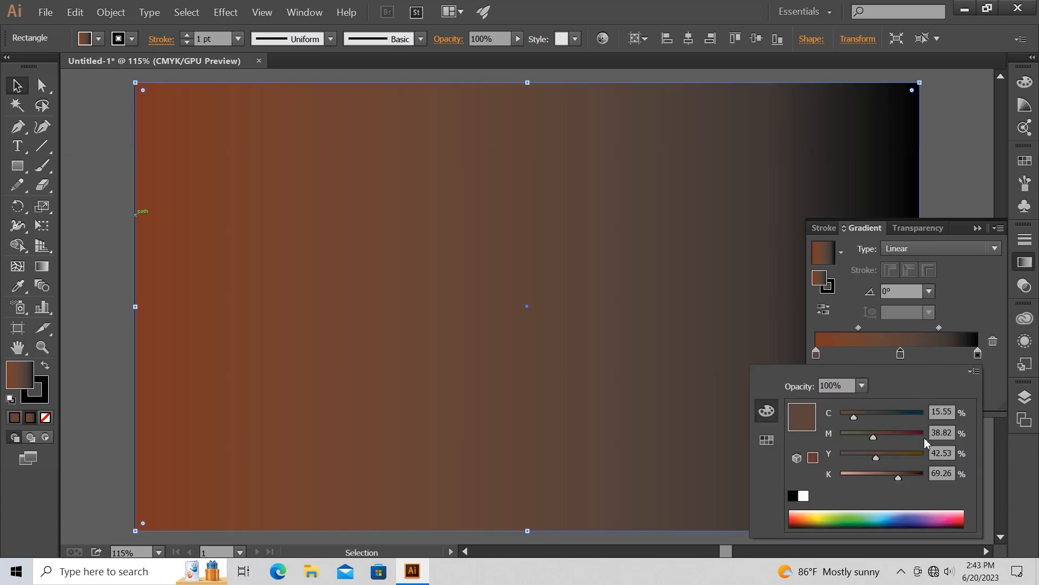
{"action": "left_click", "coordinate": [974, 371]}
{"action": "left_click", "coordinate": [928, 387]}
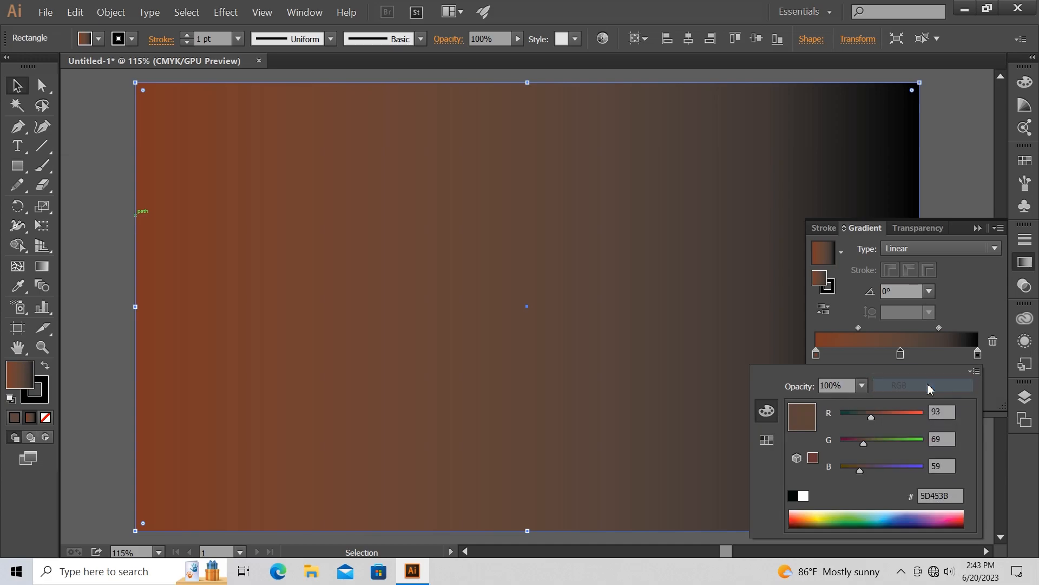
{"action": "left_click_drag", "start_coordinate": [951, 496], "coordinate": [888, 494]}
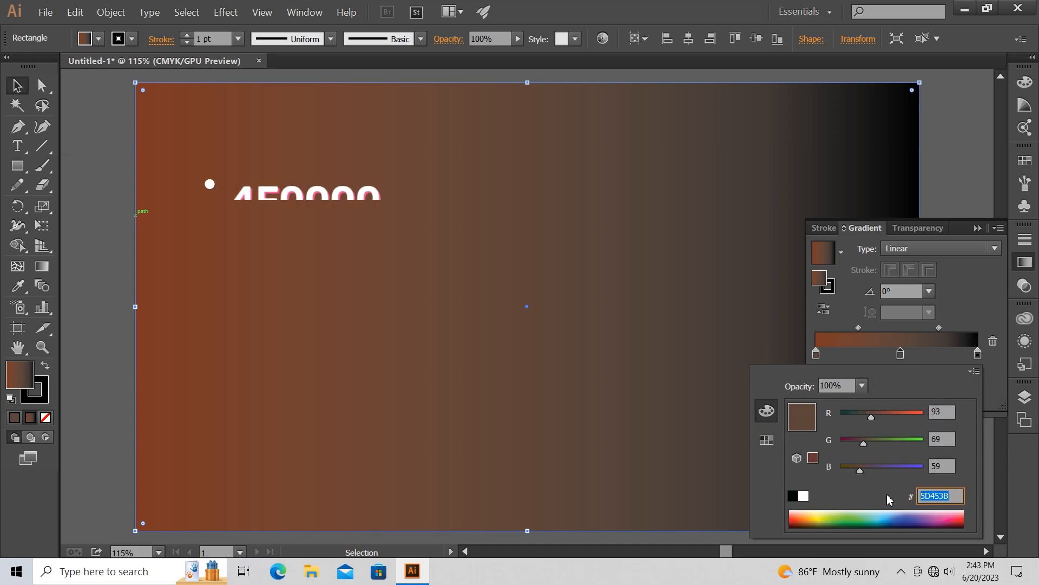
{"action": "type", "text": "4F0000"}
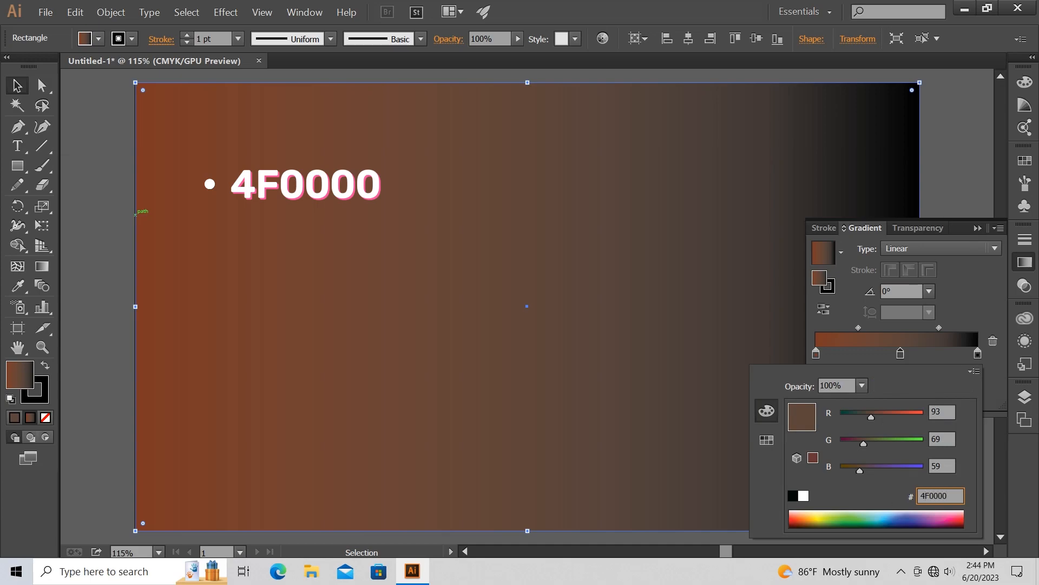
{"action": "key", "text": "Return"}
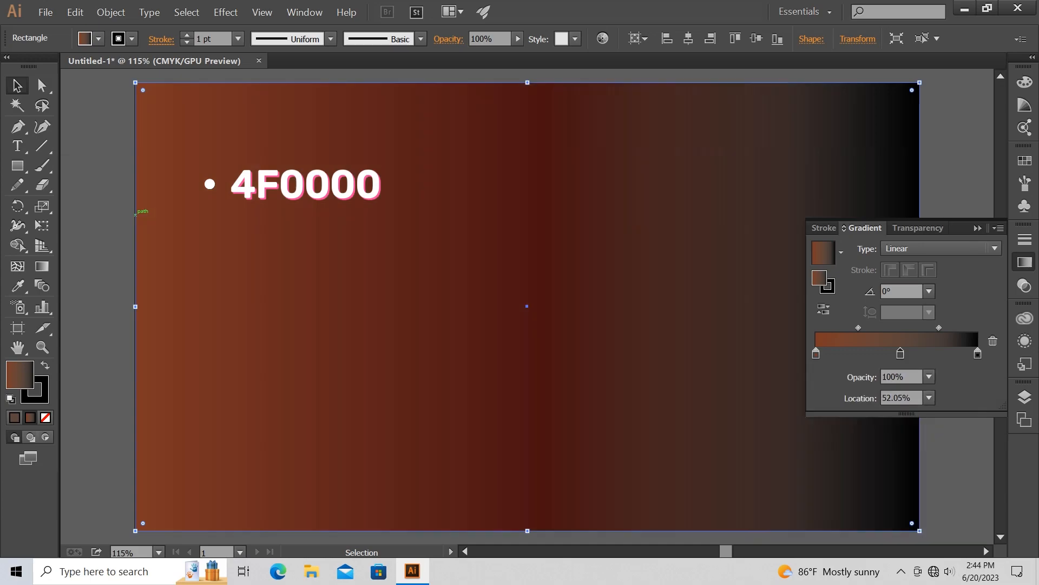
- Switch the gradient's end stop to RGB mode and set its hex colour to 000001
{"action": "double_click", "coordinate": [978, 356]}
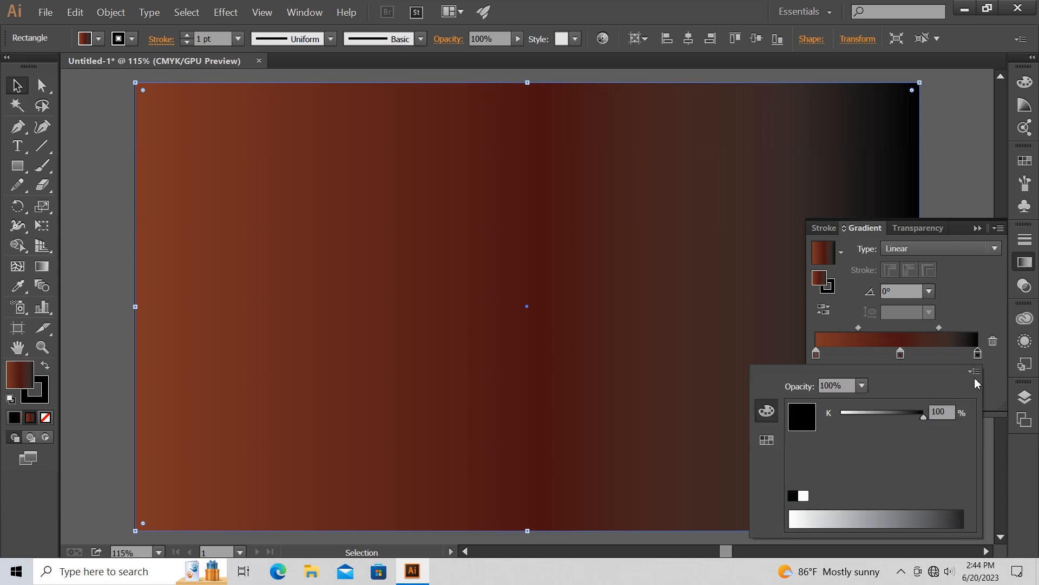
{"action": "left_click", "coordinate": [974, 372]}
{"action": "left_click", "coordinate": [921, 385]}
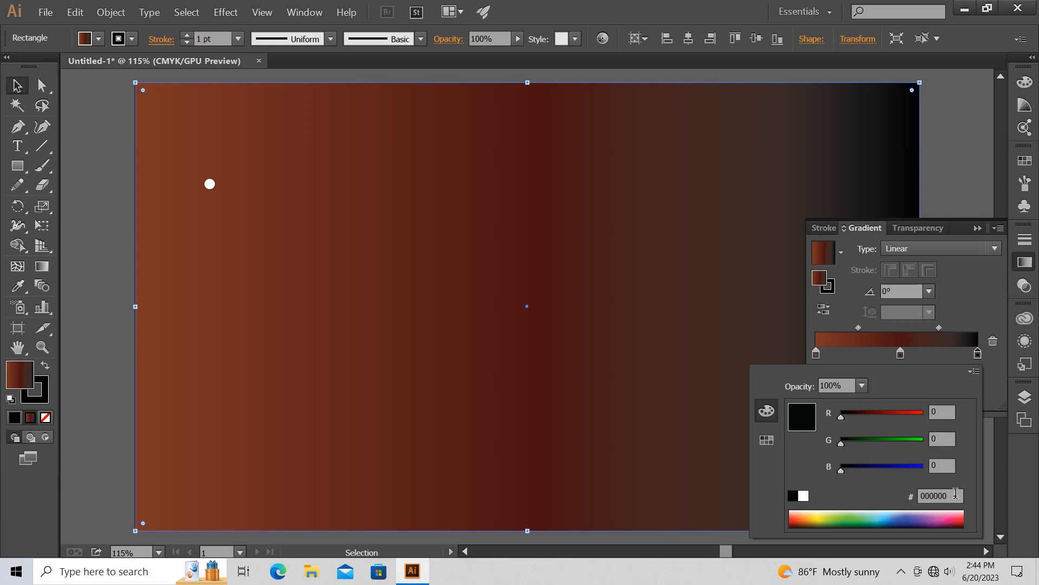
{"action": "left_click", "coordinate": [949, 494]}
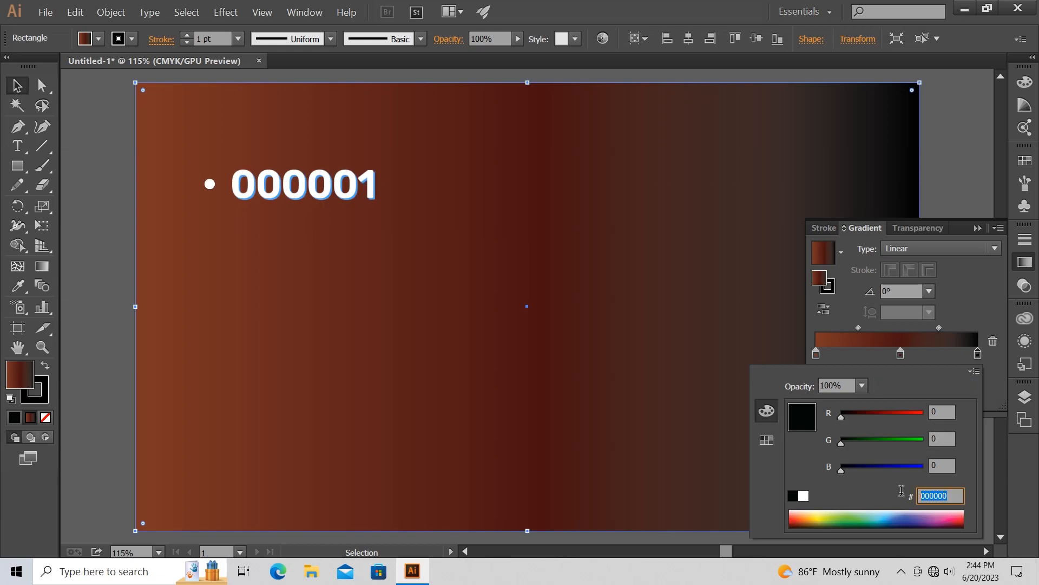
{"action": "type", "text": "00"}
{"action": "key", "text": "Return"}
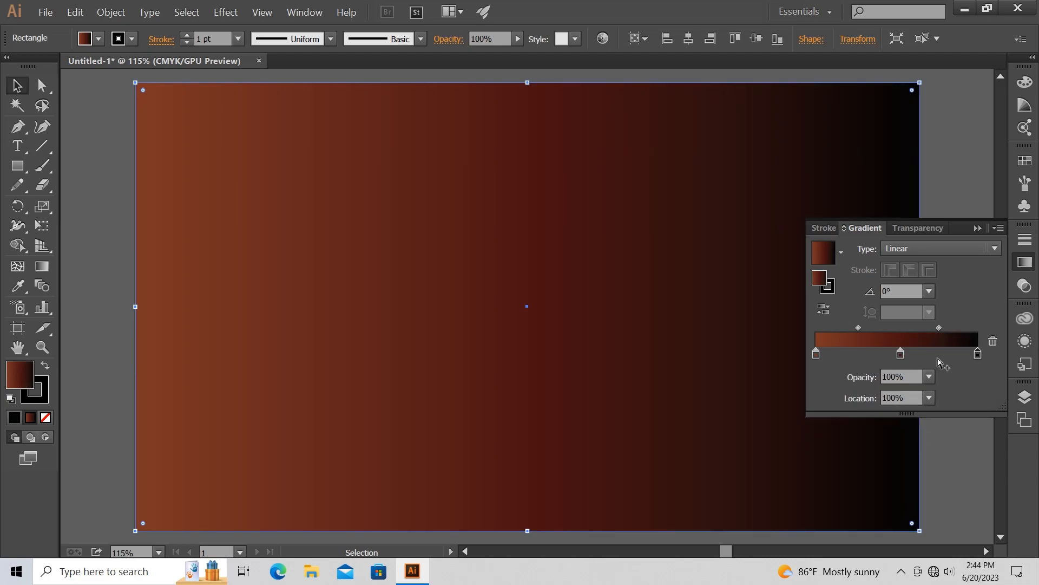
- Make the rectangle's gradient radial, redraw it outward from the centre at about -9.1°, and place its start stop at about 14.78%
{"action": "left_click", "coordinate": [957, 251]}
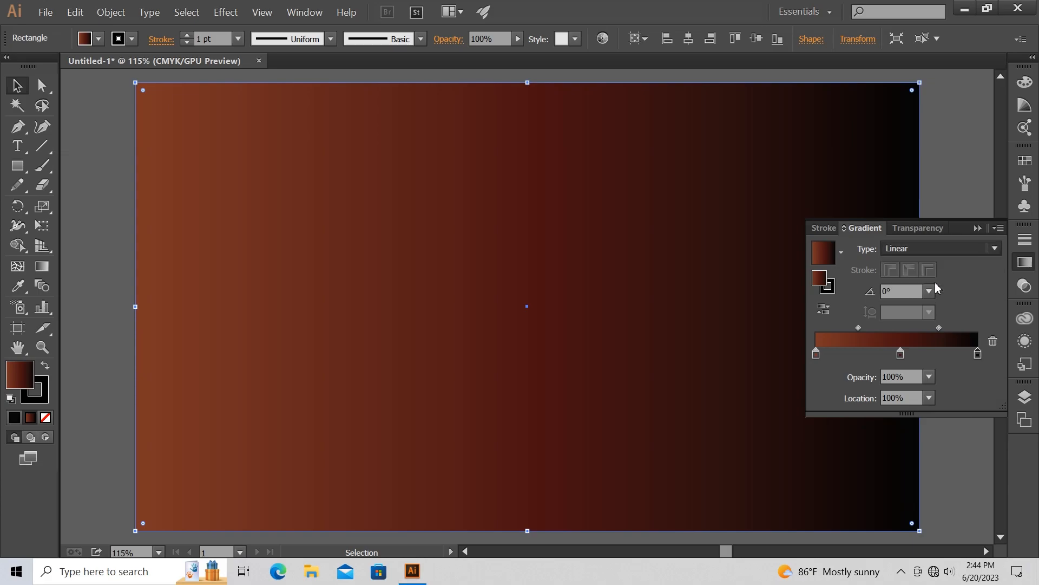
{"action": "left_click", "coordinate": [937, 288]}
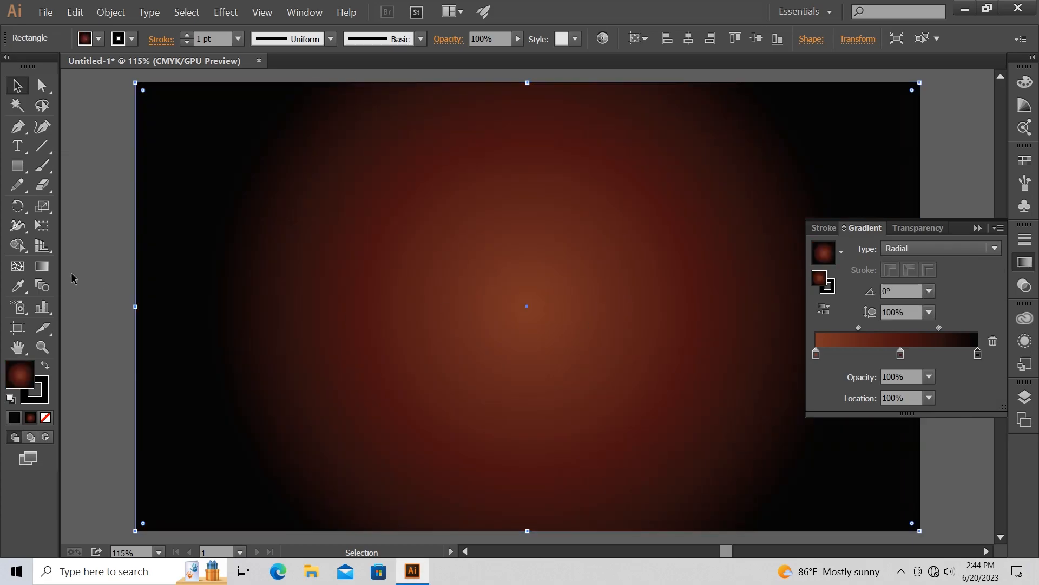
{"action": "left_click", "coordinate": [42, 266]}
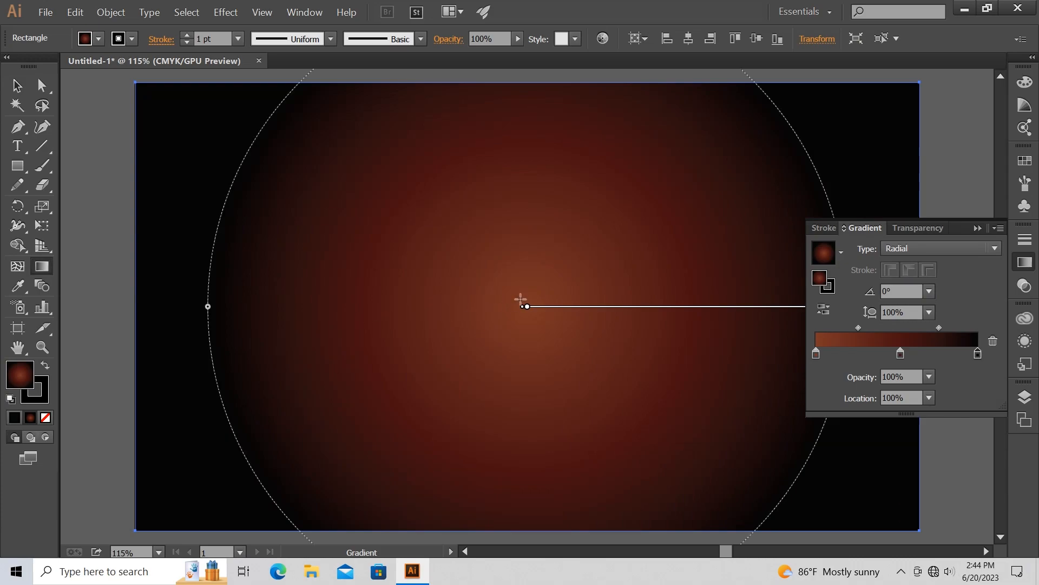
{"action": "mouse_move", "coordinate": [524, 305]}
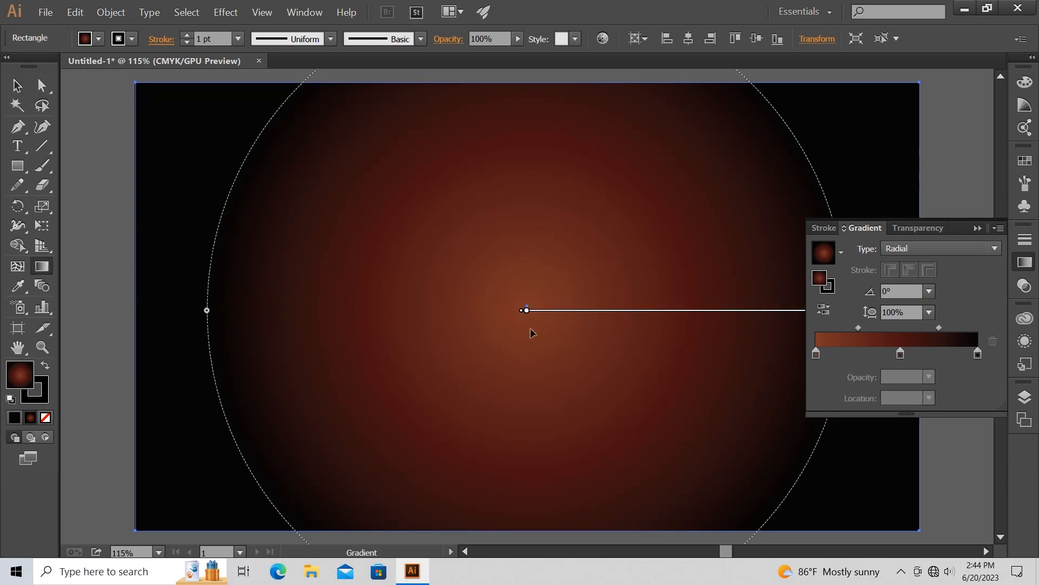
{"action": "left_click_drag", "start_coordinate": [528, 307], "coordinate": [840, 360]}
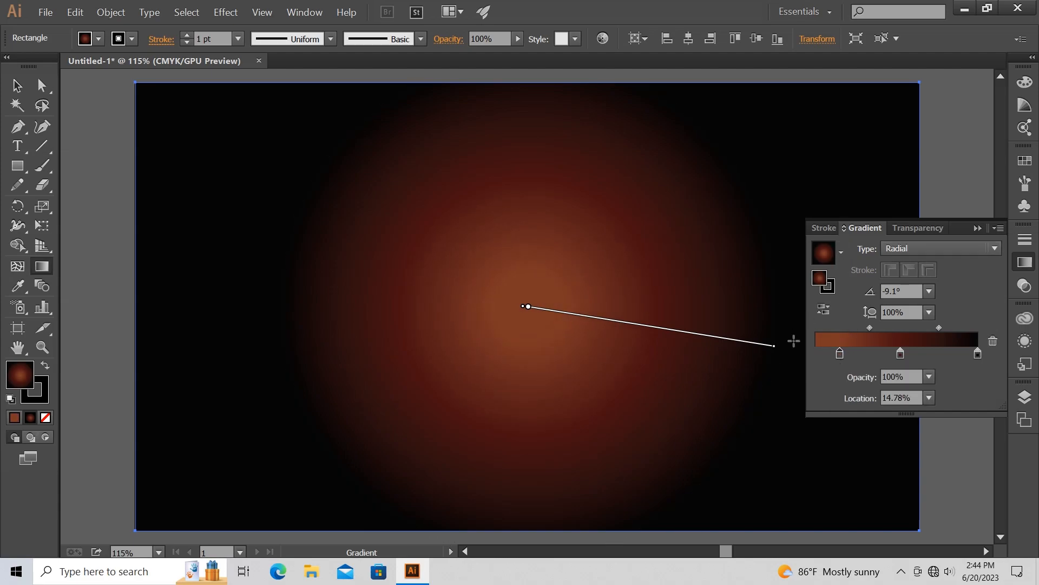
{"action": "left_click", "coordinate": [16, 85]}
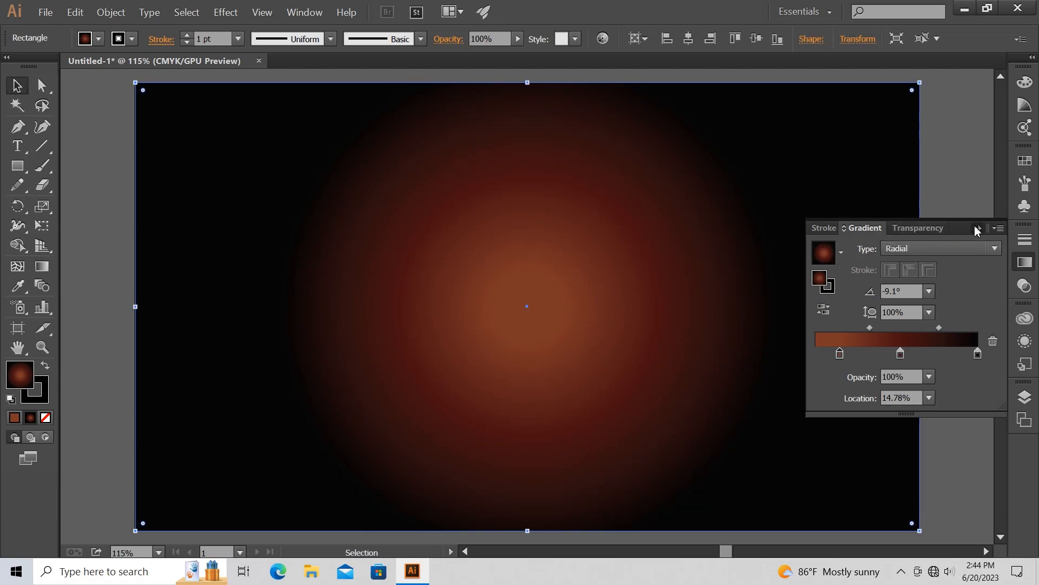
{"action": "left_click", "coordinate": [978, 229]}
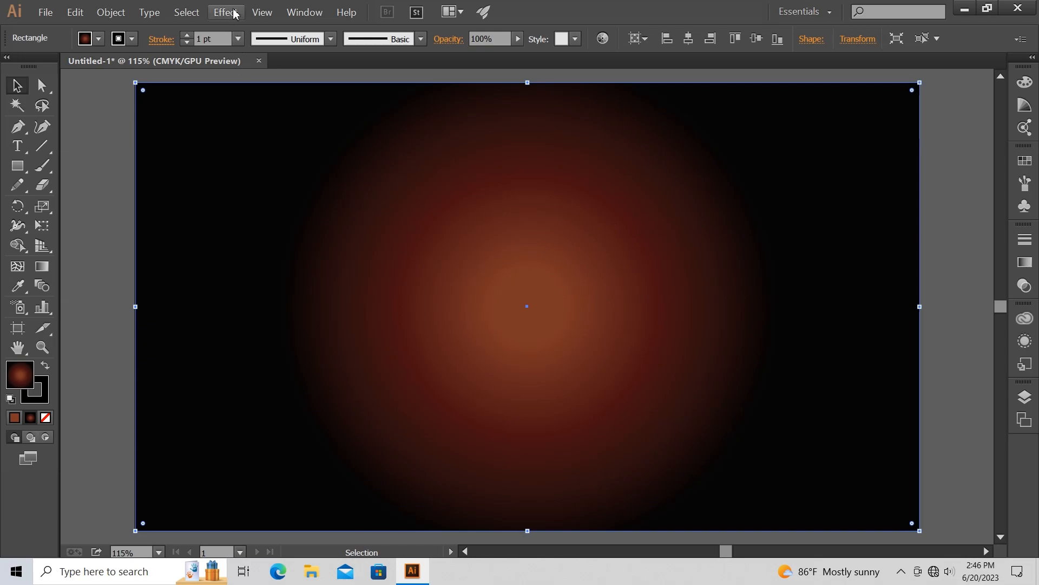
- Apply the Texturizer effect from the Effect Gallery to the background rectangle, using the Brick texture with relief 1
{"action": "left_click", "coordinate": [233, 13]}
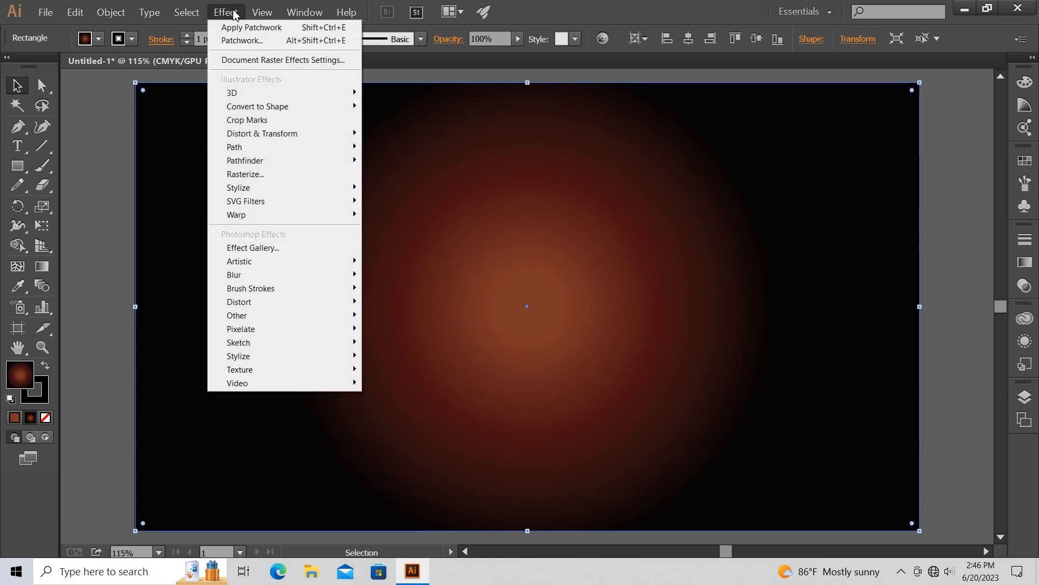
{"action": "left_click", "coordinate": [279, 250]}
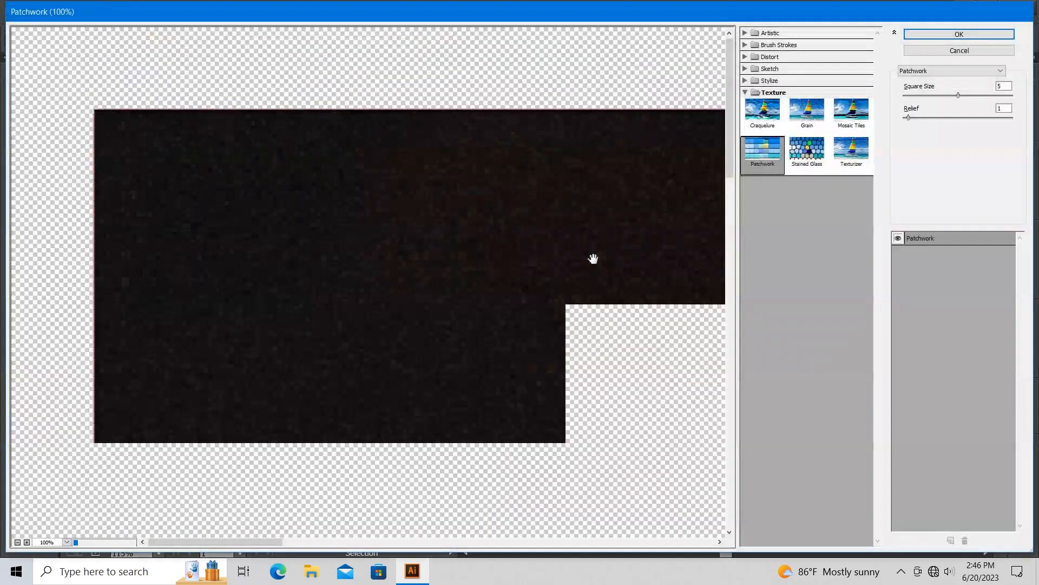
{"action": "left_click_drag", "start_coordinate": [596, 399], "coordinate": [456, 318]}
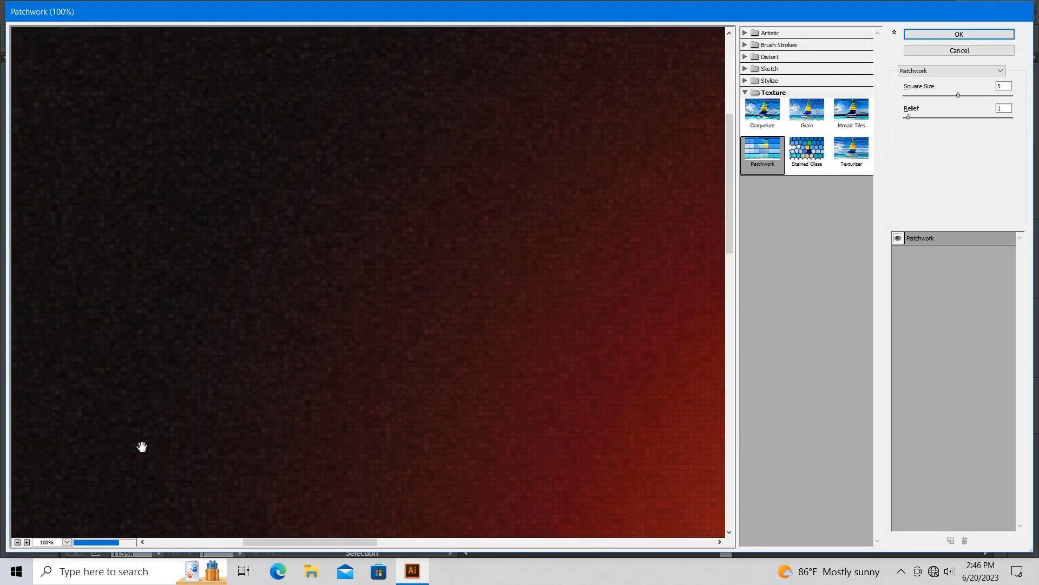
{"action": "left_click", "coordinate": [65, 541]}
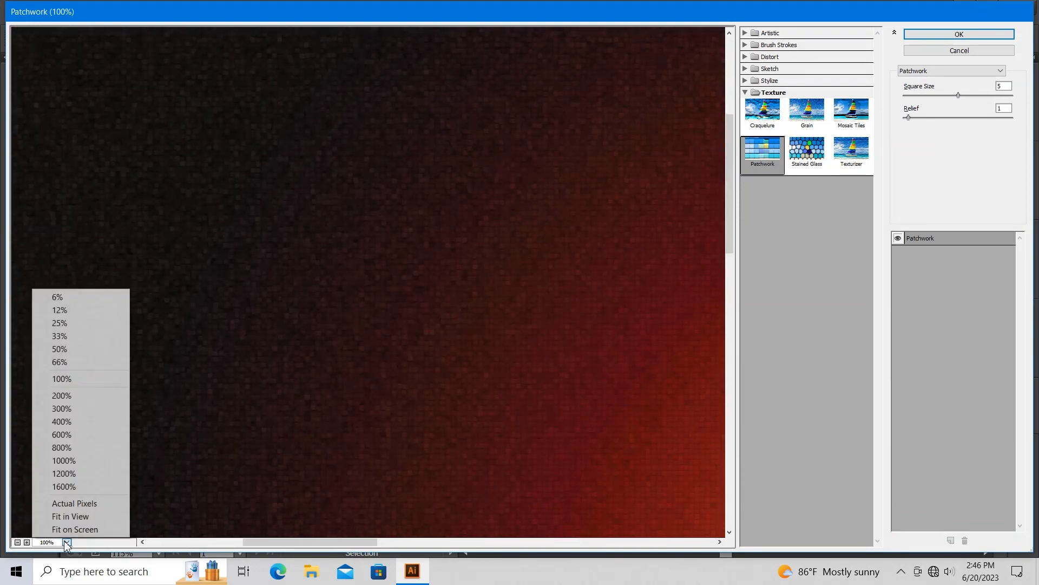
{"action": "left_click", "coordinate": [80, 352]}
{"action": "left_click_drag", "start_coordinate": [680, 406], "coordinate": [468, 276]}
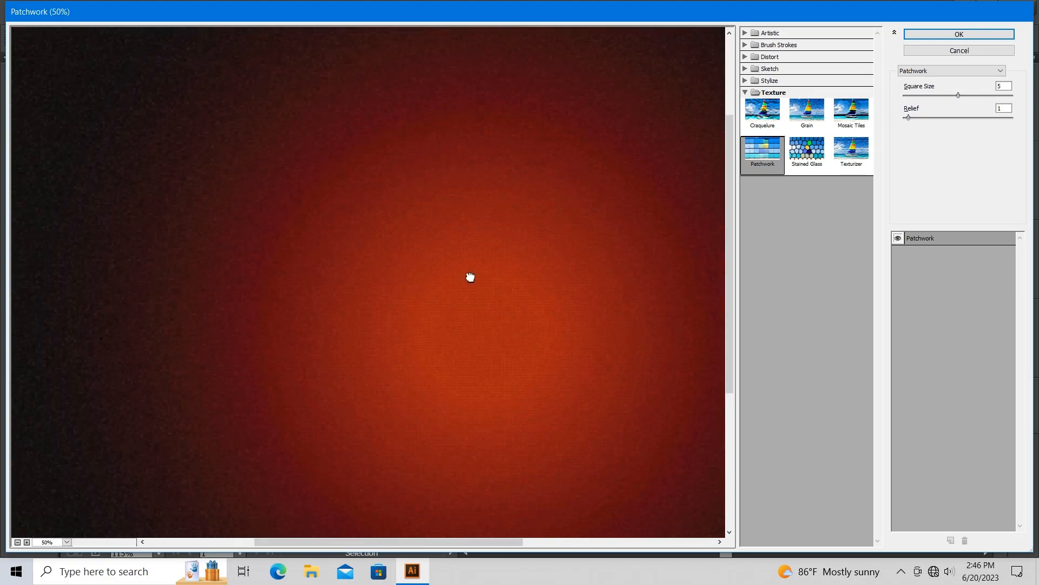
{"action": "left_click", "coordinate": [845, 155]}
{"action": "left_click_drag", "start_coordinate": [617, 265], "coordinate": [486, 245]}
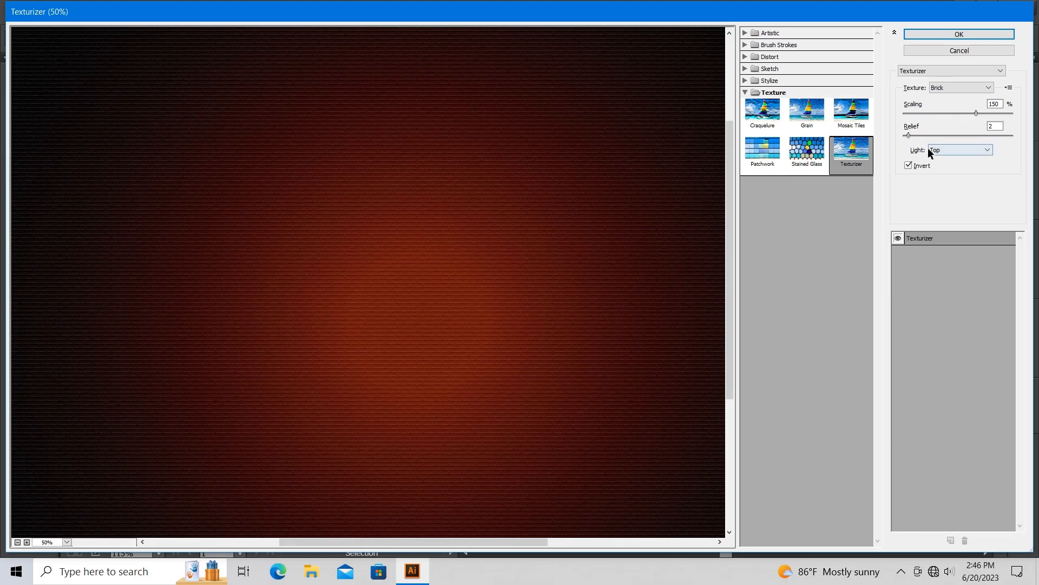
{"action": "left_click_drag", "start_coordinate": [908, 134], "coordinate": [905, 134]}
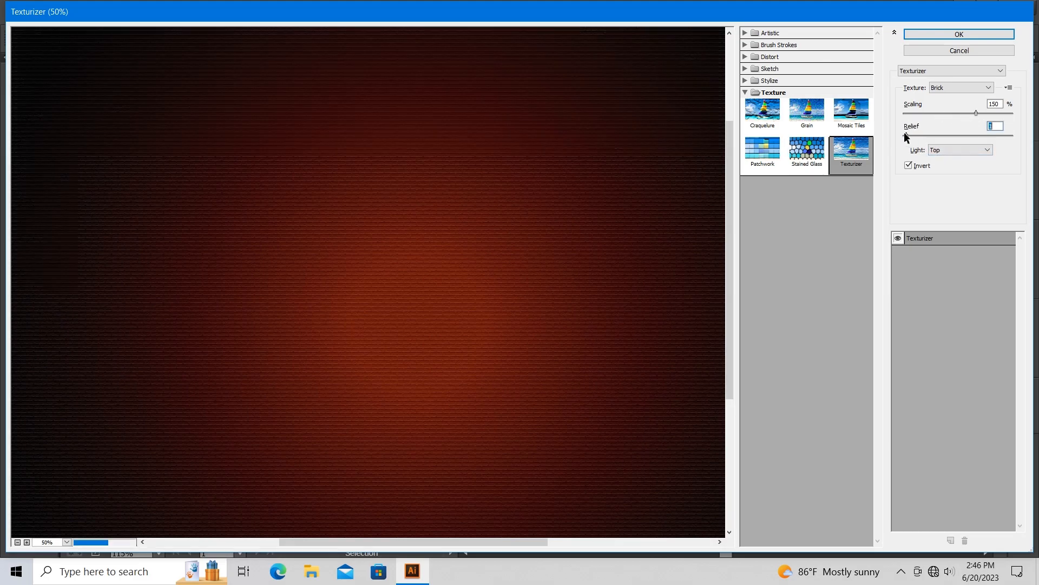
{"action": "left_click", "coordinate": [962, 88]}
{"action": "left_click", "coordinate": [952, 98]}
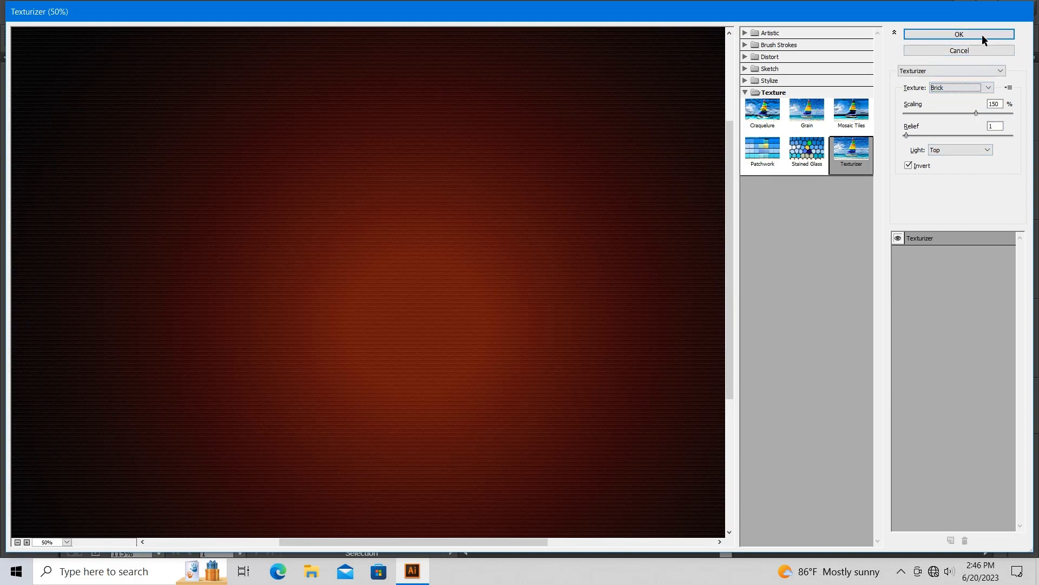
{"action": "left_click", "coordinate": [958, 34]}
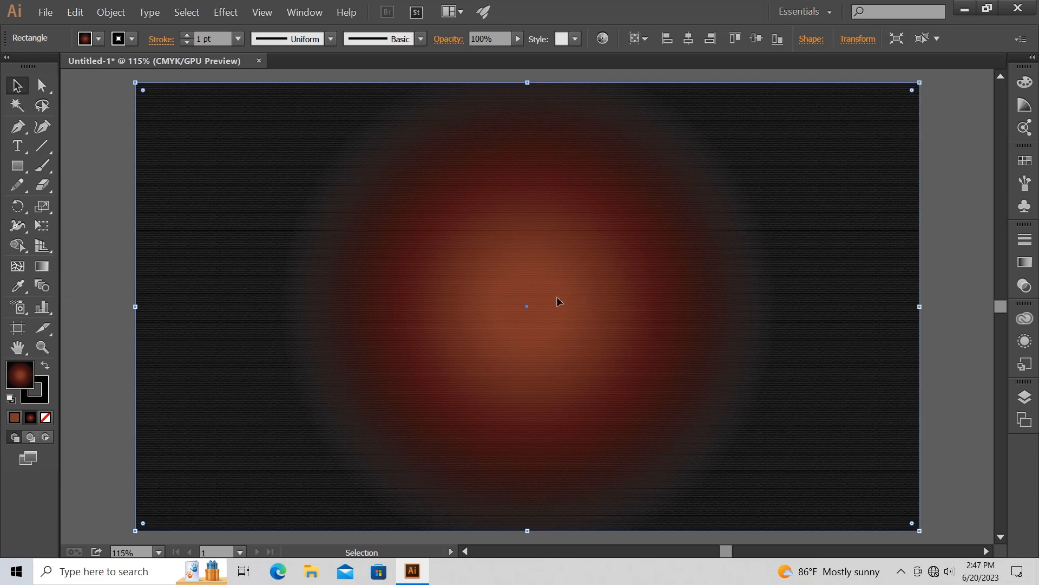
- Add the text BRIGHT, enlarge it to about 196 pt and centre it over the background's glow
{"action": "left_click", "coordinate": [24, 146]}
{"action": "left_click", "coordinate": [441, 277]}
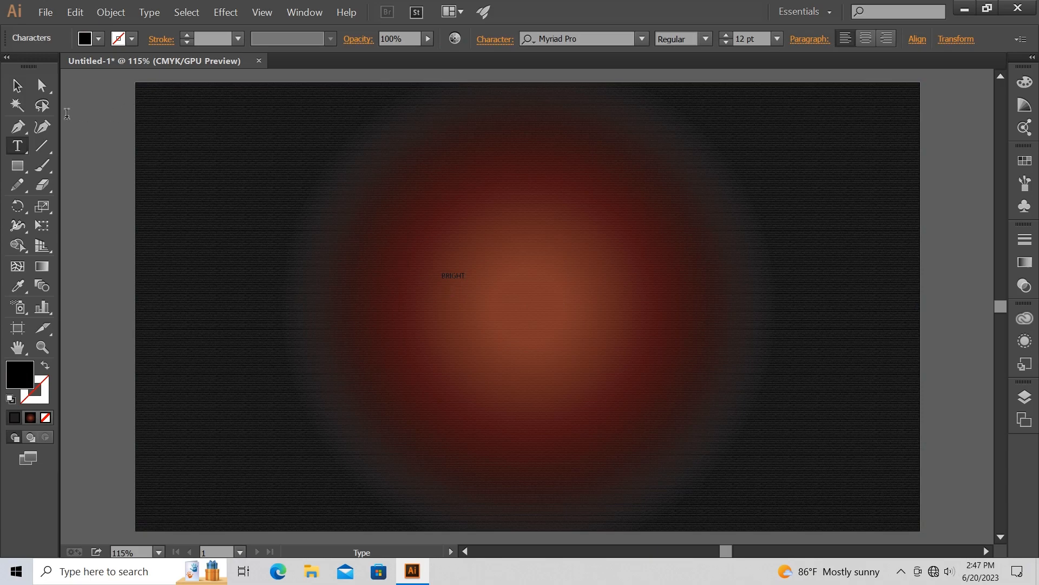
{"action": "left_click", "coordinate": [17, 85]}
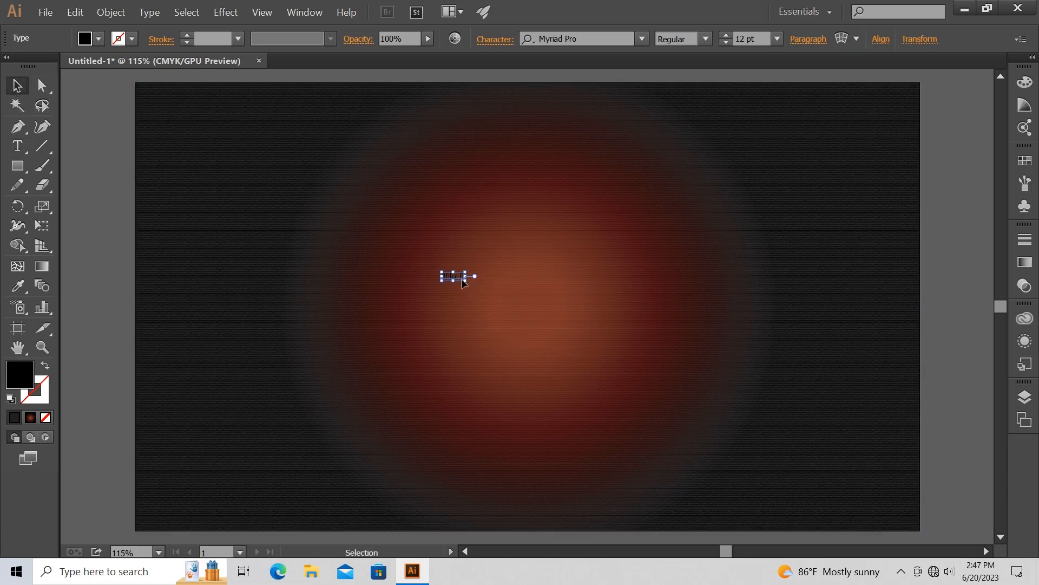
{"action": "left_click_drag", "start_coordinate": [466, 279], "coordinate": [789, 397]}
{"action": "left_click_drag", "start_coordinate": [648, 357], "coordinate": [561, 328]}
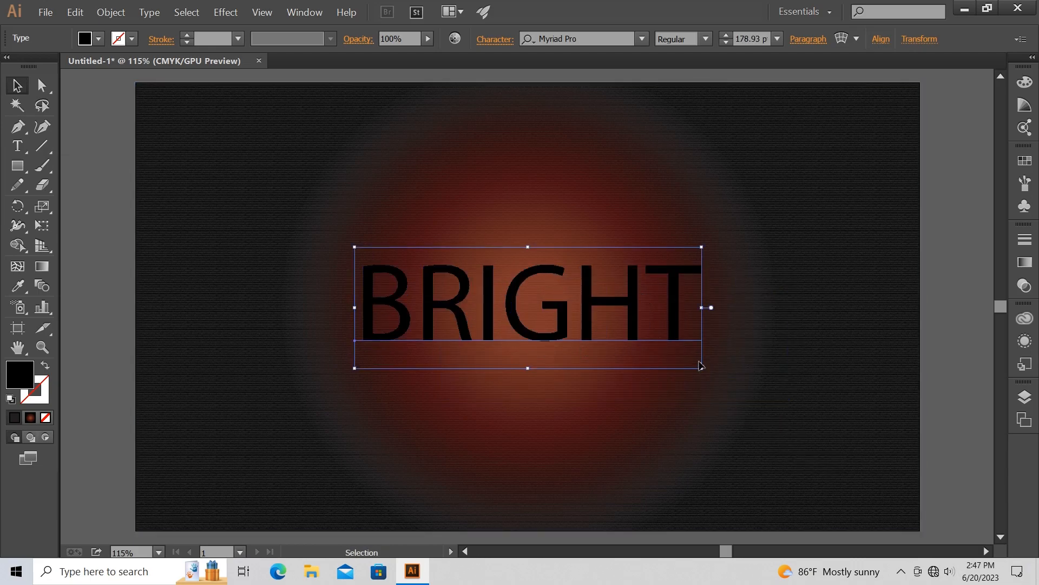
{"action": "left_click_drag", "start_coordinate": [702, 368], "coordinate": [649, 318]}
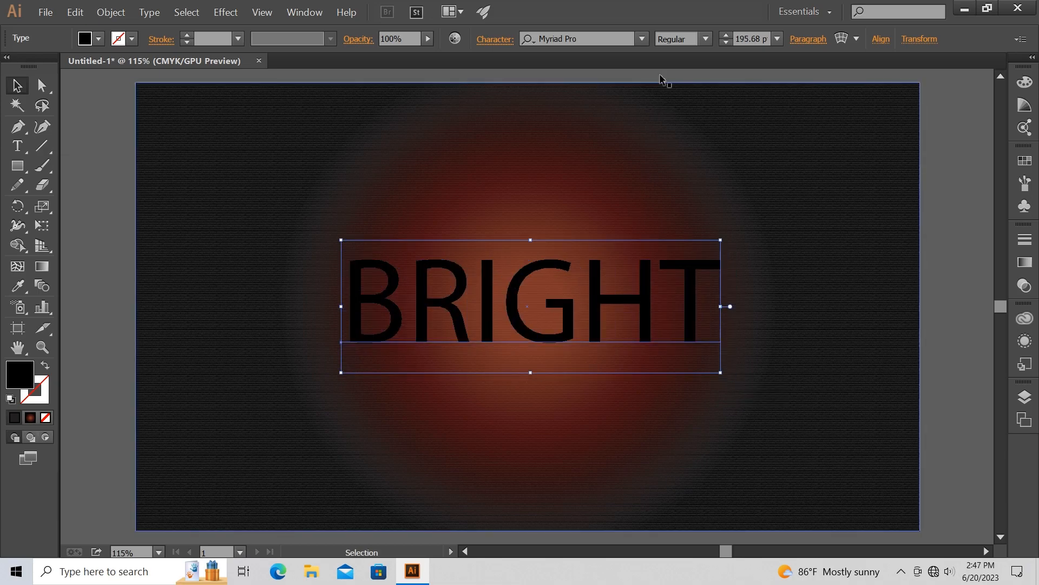
- Change the BRIGHT text's font to OCR-A BT and shift the text back toward the artboard's centre
{"action": "left_click", "coordinate": [642, 40]}
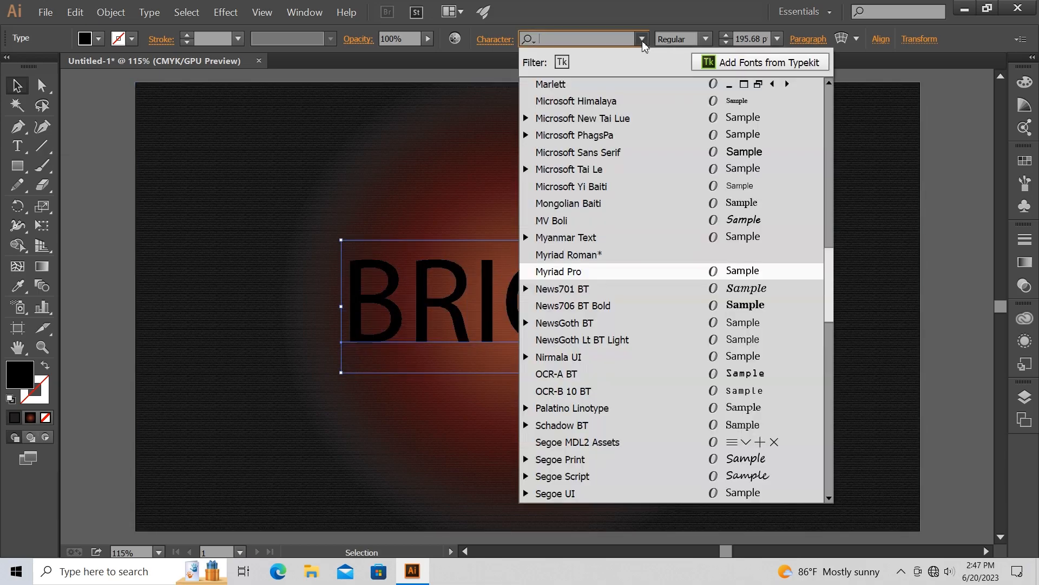
{"action": "left_click", "coordinate": [746, 375]}
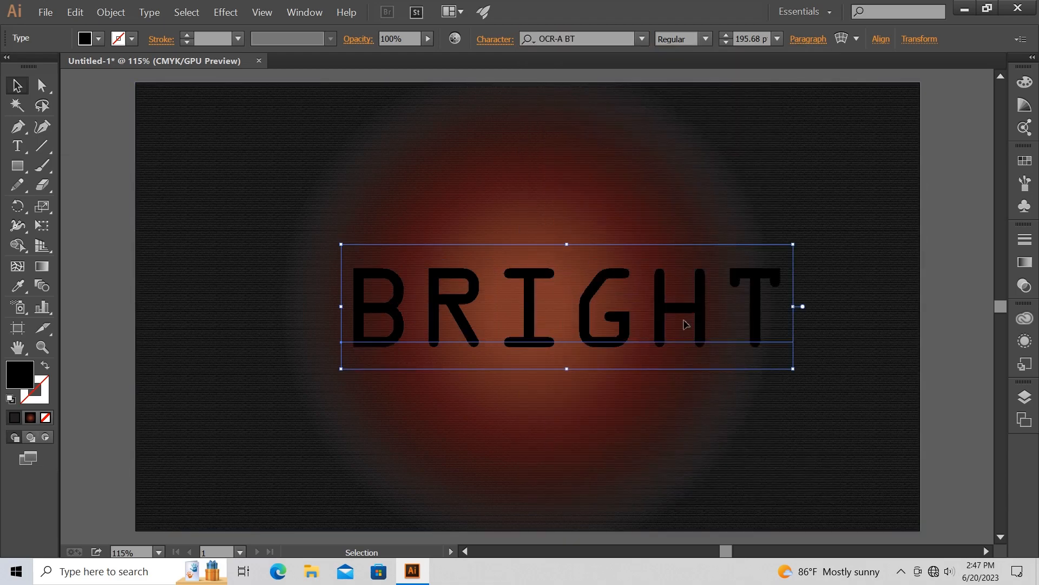
{"action": "left_click_drag", "start_coordinate": [671, 309], "coordinate": [650, 299]}
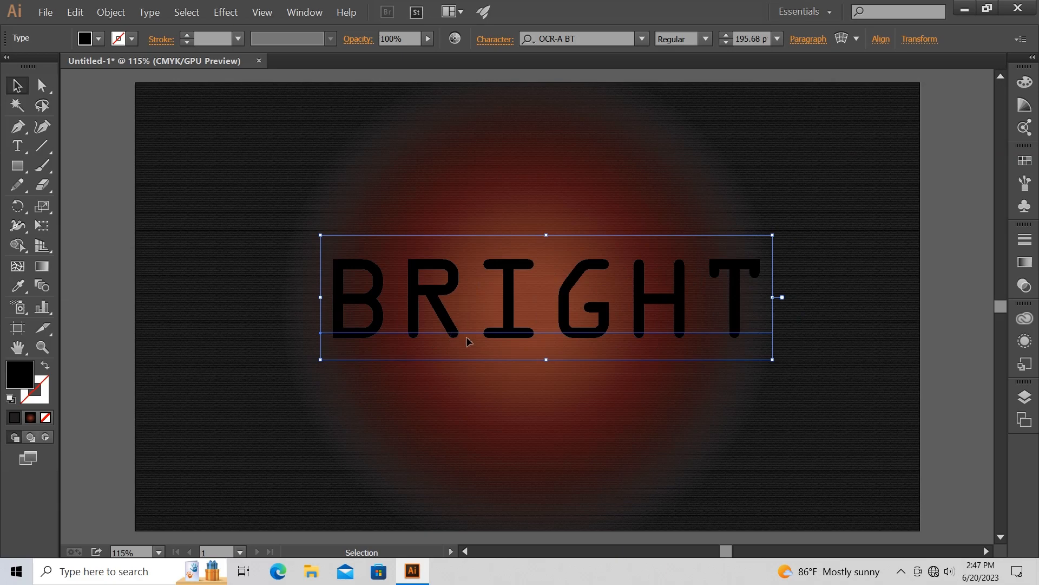
- Fill the BRIGHT text with the tan colour sampled from the swatch square below the artboard
{"action": "left_click", "coordinate": [17, 286]}
{"action": "scroll", "coordinate": [359, 374], "scroll_direction": "down", "scroll_amount": 4}
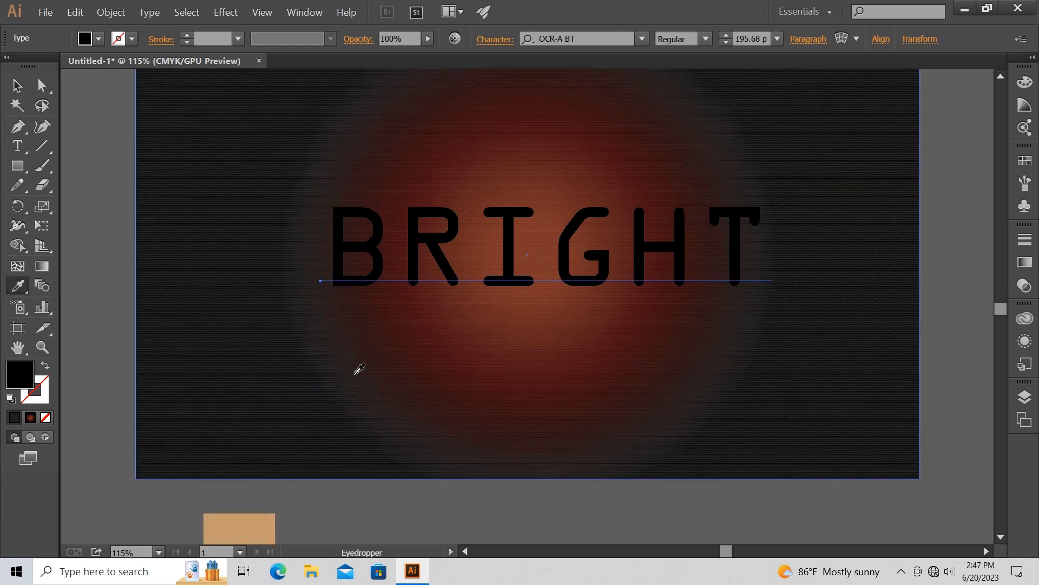
{"action": "scroll", "coordinate": [359, 368], "scroll_direction": "down", "scroll_amount": 1}
{"action": "left_click", "coordinate": [239, 482]}
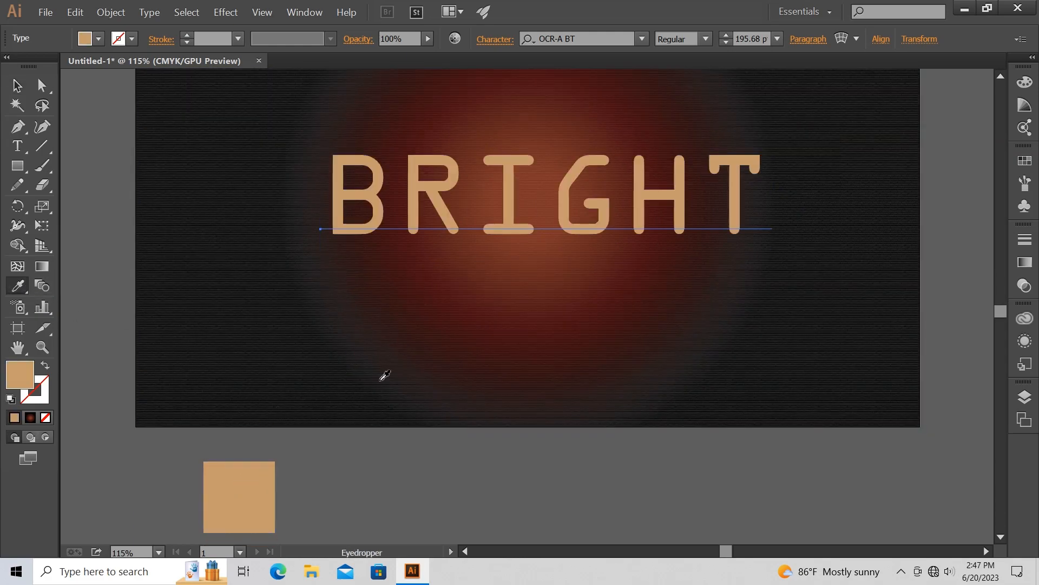
{"action": "scroll", "coordinate": [478, 338], "scroll_direction": "up", "scroll_amount": 5}
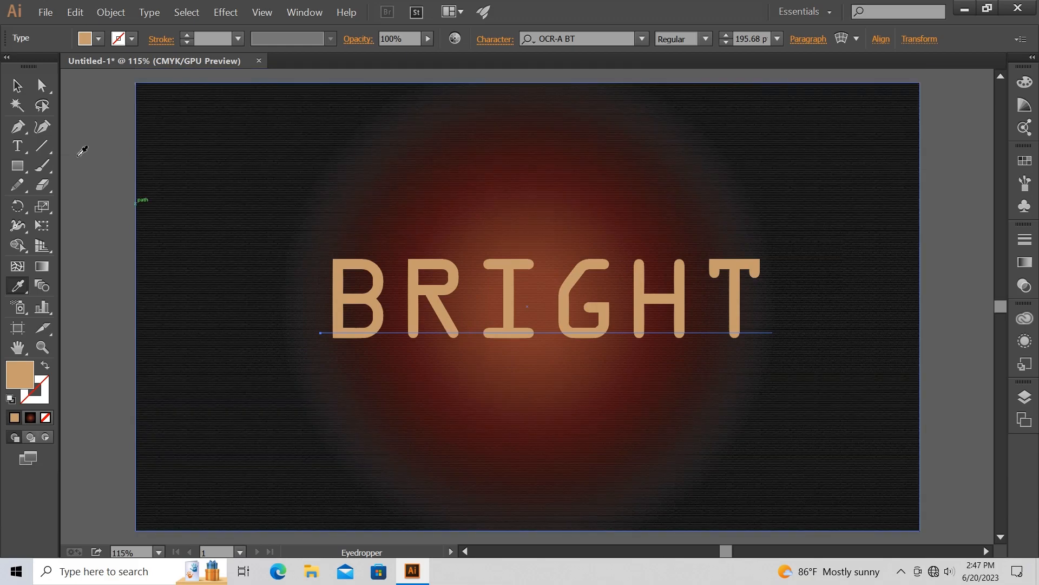
{"action": "left_click", "coordinate": [17, 85]}
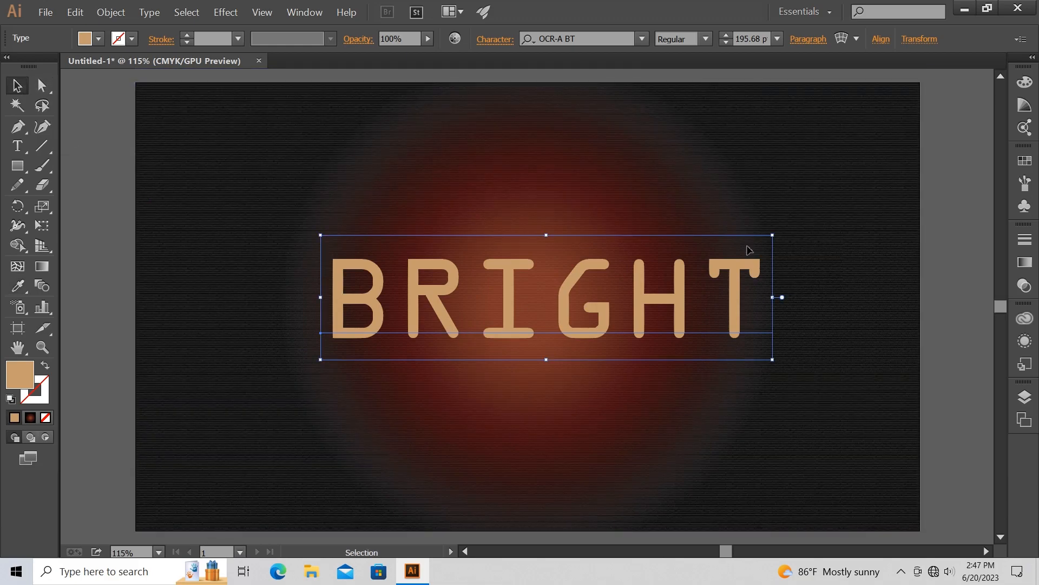
- Convert the BRIGHT text into a new symbol named Bright with the Graphic export type
{"action": "left_click", "coordinate": [317, 18]}
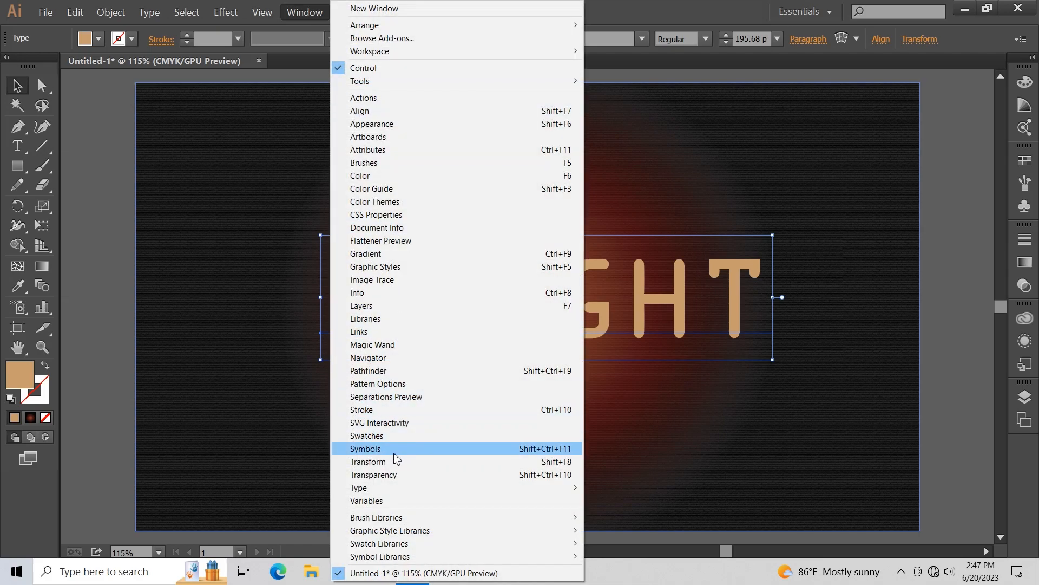
{"action": "left_click", "coordinate": [388, 450]}
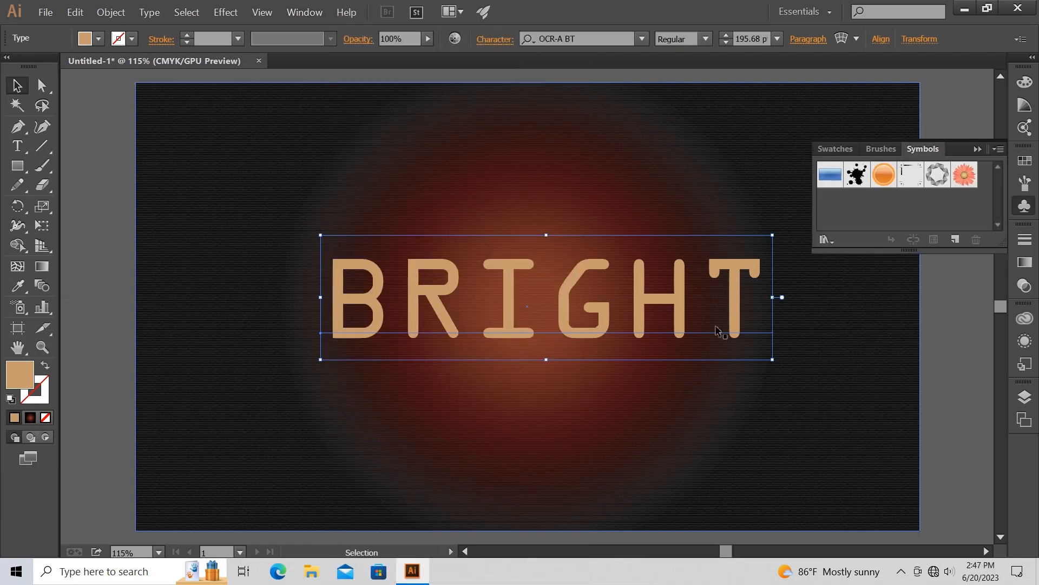
{"action": "left_click", "coordinate": [954, 239]}
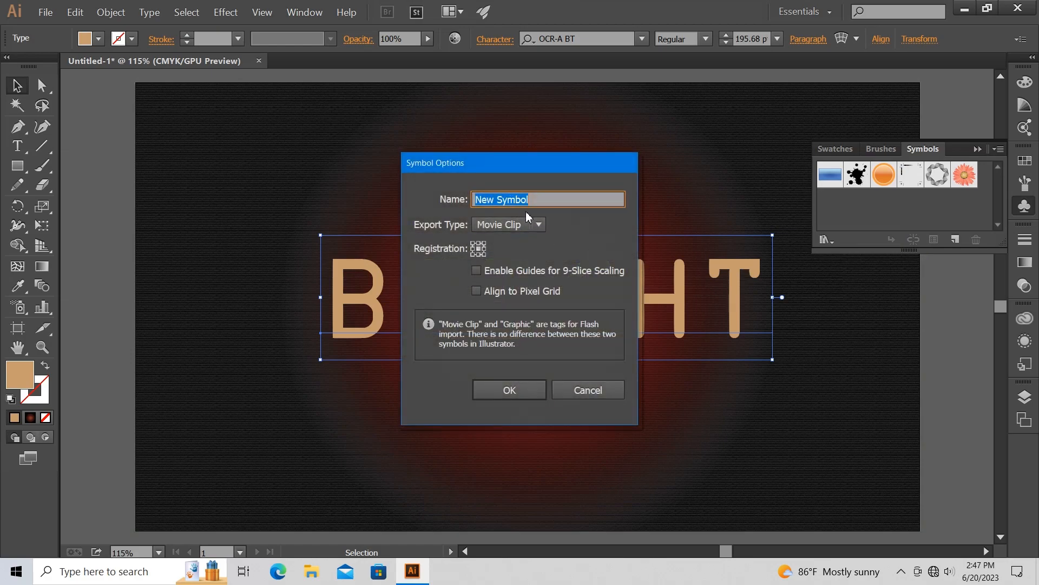
{"action": "type", "text": "Bright"}
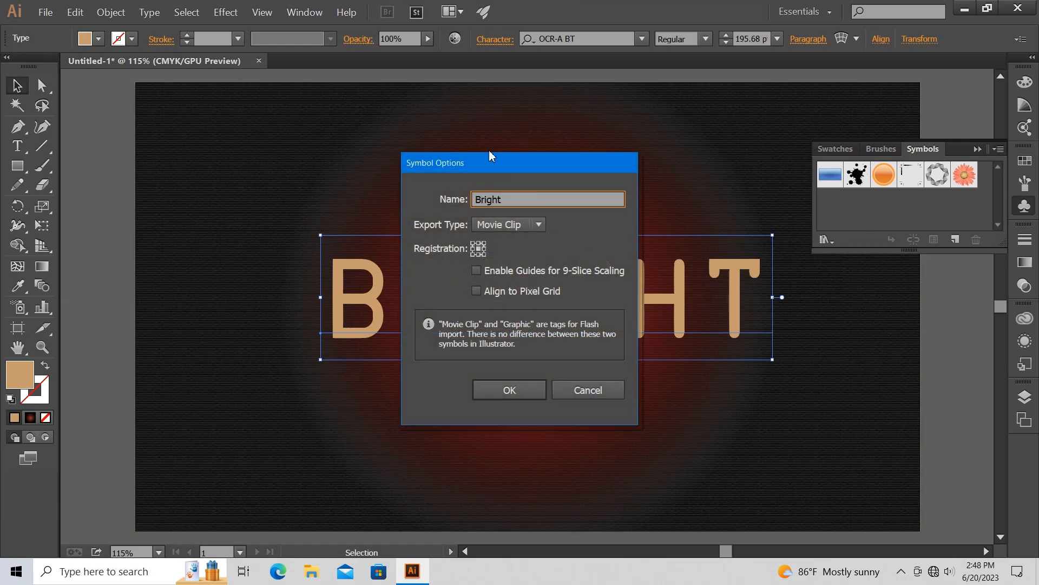
{"action": "left_click", "coordinate": [539, 223]}
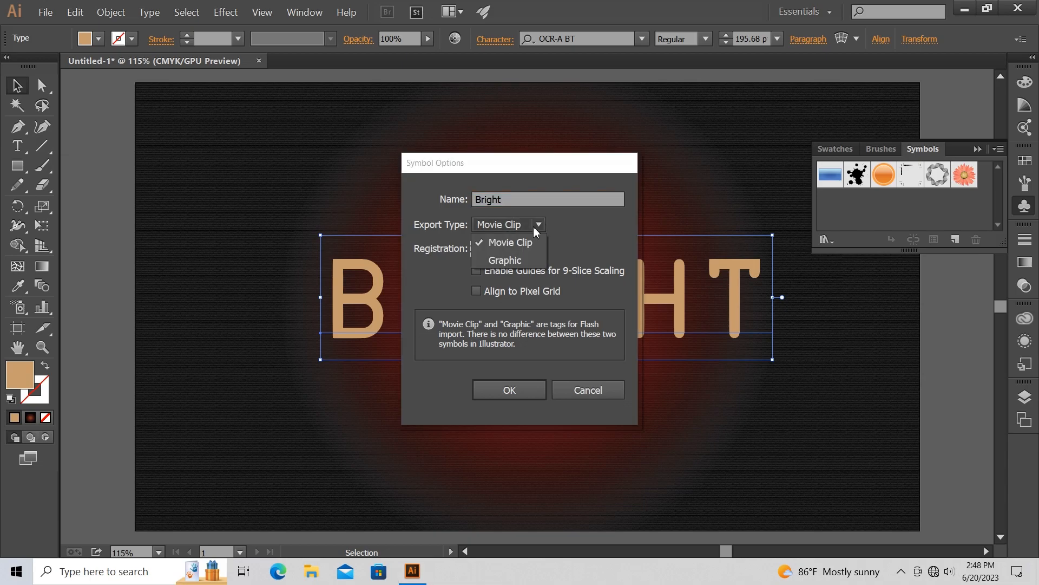
{"action": "left_click", "coordinate": [506, 259]}
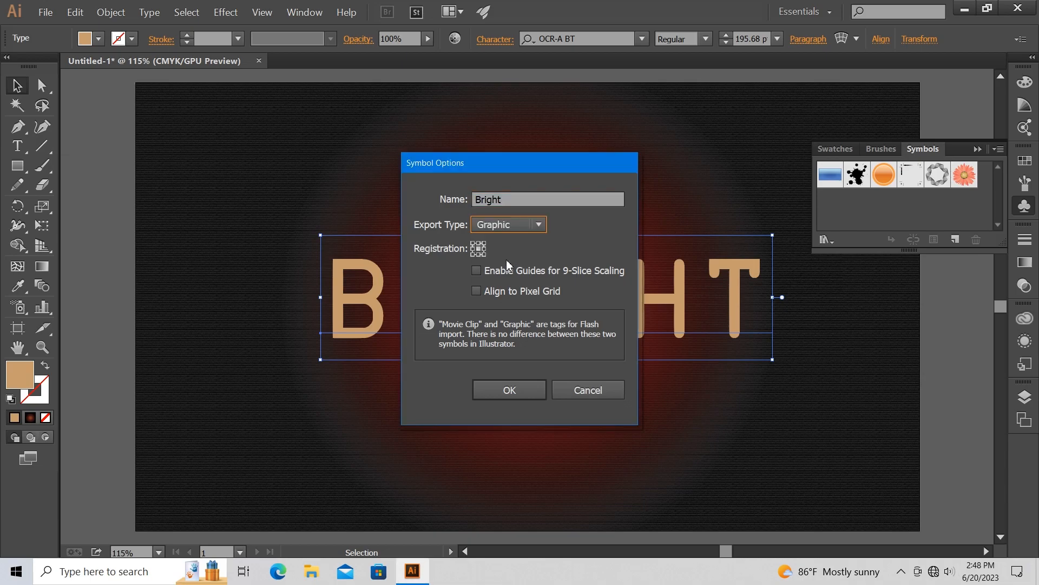
{"action": "left_click", "coordinate": [510, 391]}
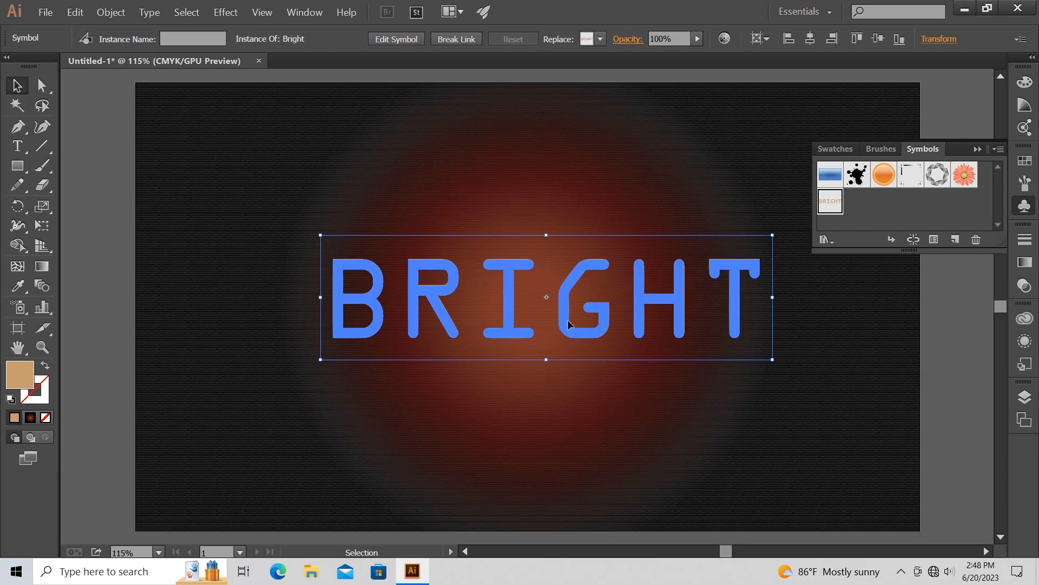
- Duplicate the BRIGHT symbol vertically to make a stack of four evenly spaced copies on the artboard
{"action": "left_click_drag", "start_coordinate": [567, 316], "coordinate": [567, 279]}
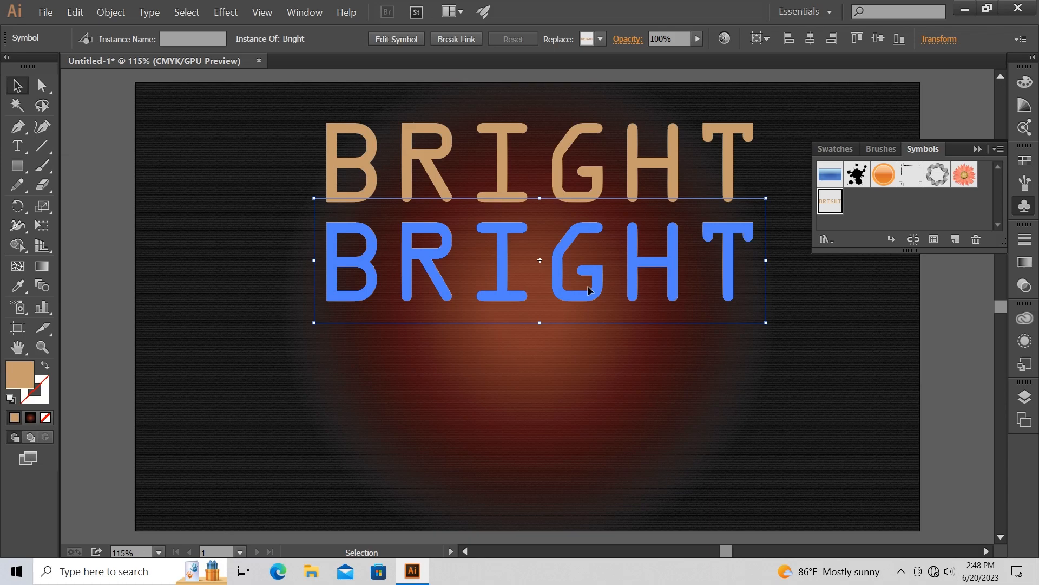
{"action": "key", "text": "ctrl"}
{"action": "key", "text": "ctrl+d"}
{"action": "key", "text": "ctrl+d"}
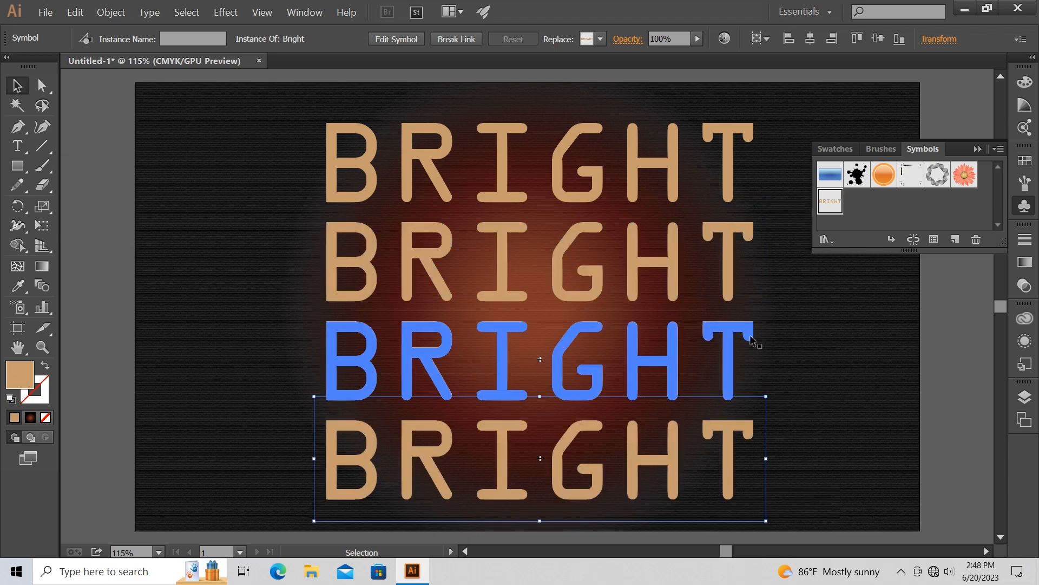
- Apply a Gaussian Blur with a 65-pixel radius to the topmost BRIGHT copy in the stack
{"action": "left_click", "coordinate": [610, 183]}
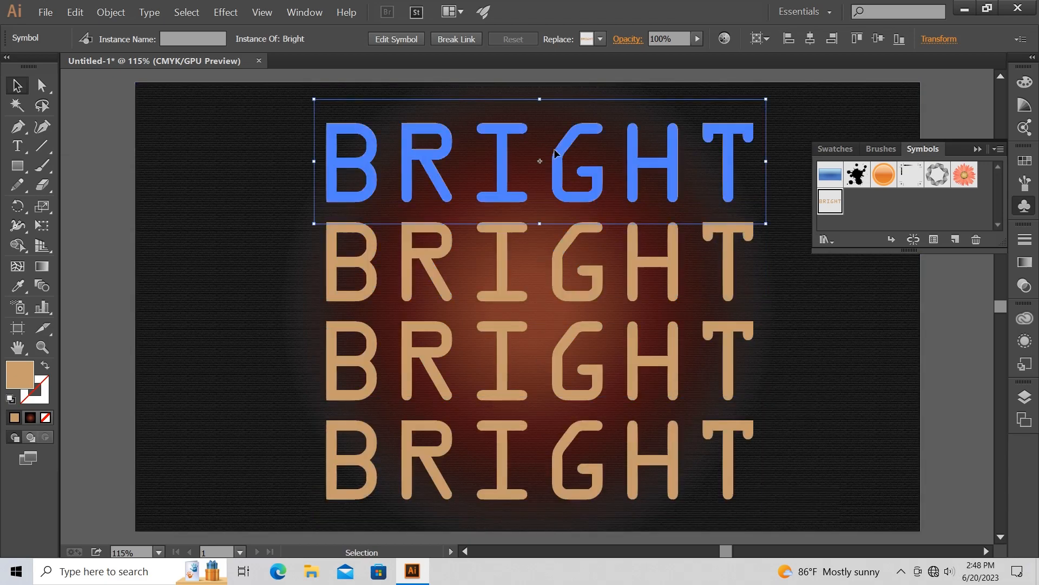
{"action": "left_click", "coordinate": [226, 12]}
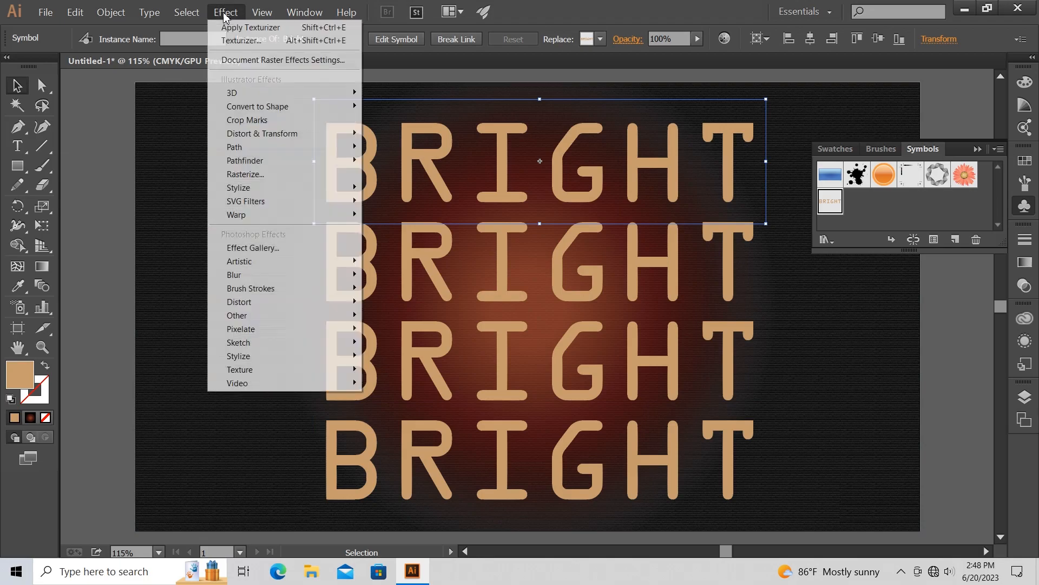
{"action": "mouse_move", "coordinate": [281, 274]}
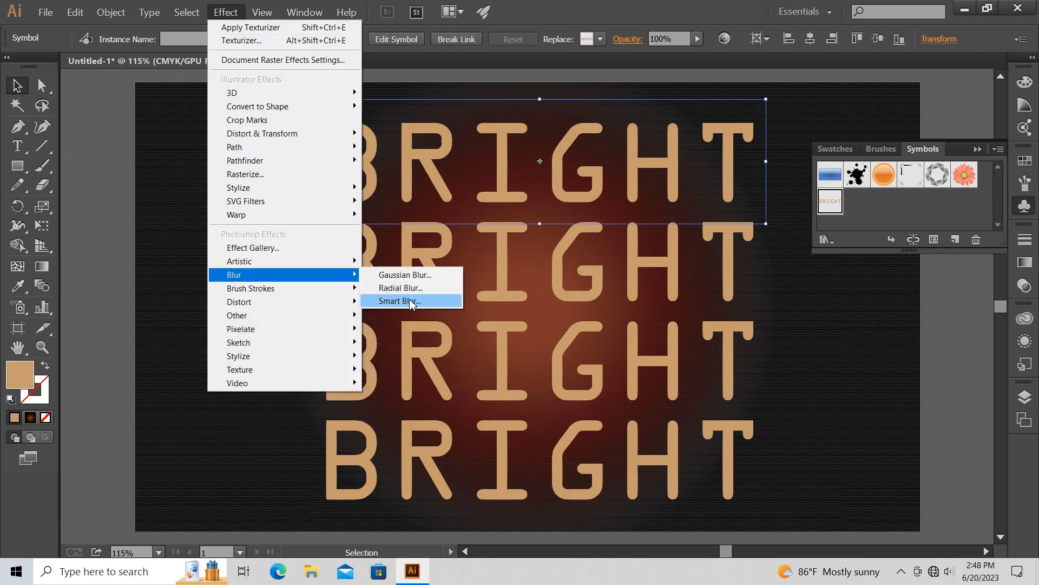
{"action": "left_click", "coordinate": [408, 276]}
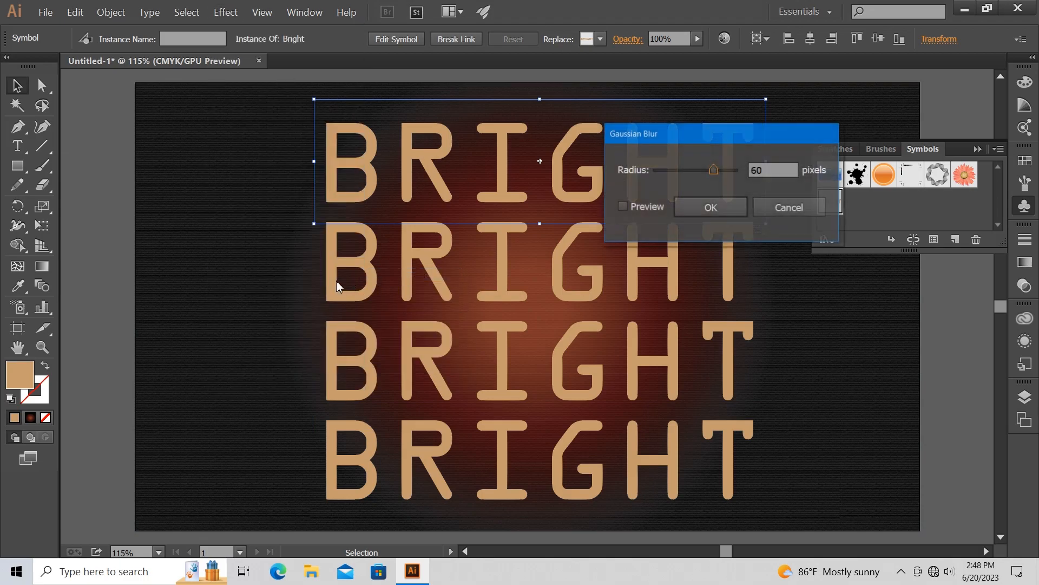
{"action": "left_click_drag", "start_coordinate": [714, 170], "coordinate": [724, 171]}
{"action": "left_click", "coordinate": [772, 170]}
{"action": "type", "text": "7"}
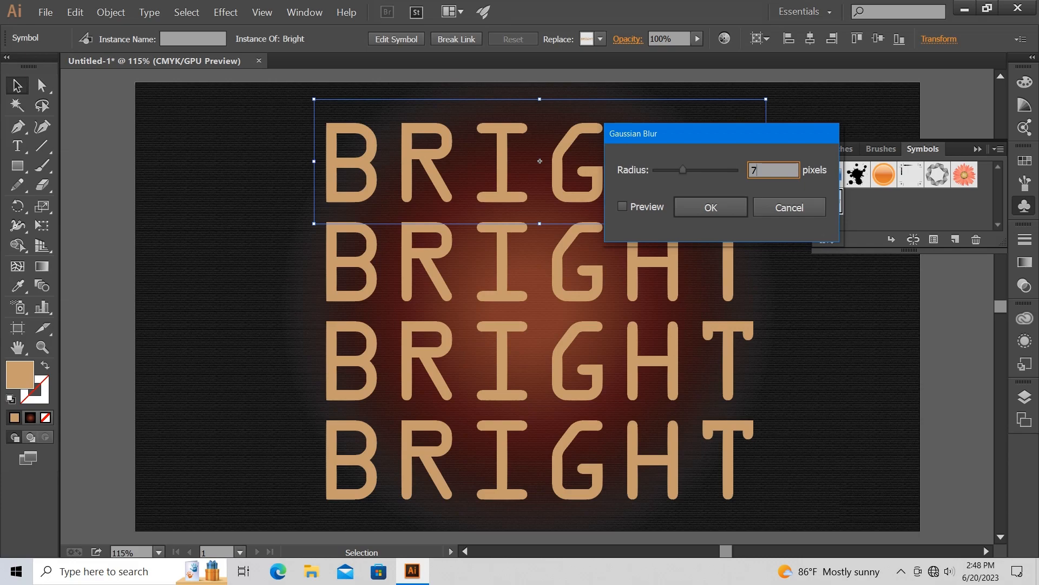
{"action": "type", "text": "65"}
{"action": "left_click", "coordinate": [622, 206]}
{"action": "left_click", "coordinate": [685, 208]}
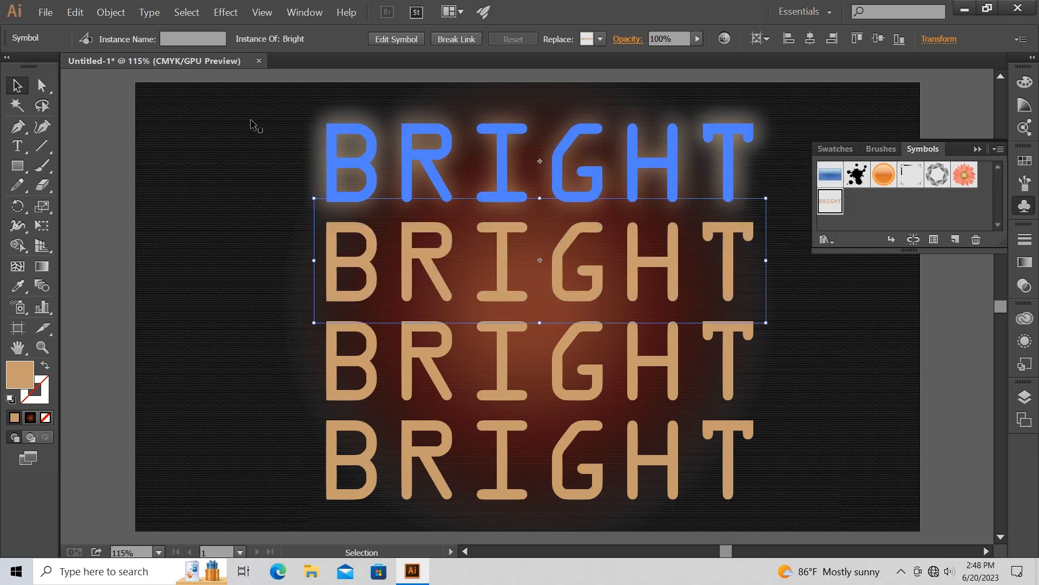
- Apply a Gaussian Blur with a 50-pixel radius to the second BRIGHT copy from the top
{"action": "left_click", "coordinate": [225, 12]}
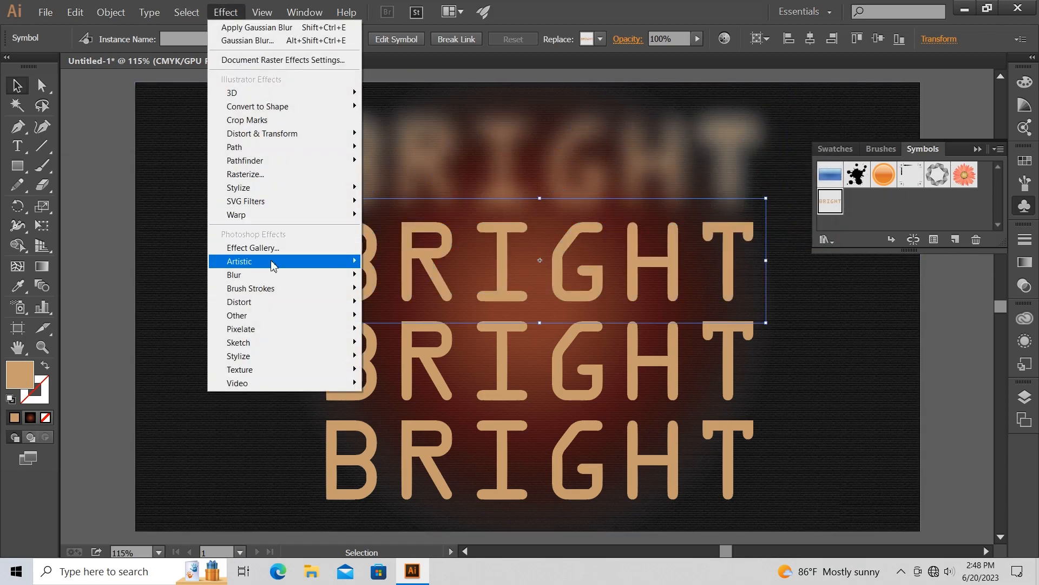
{"action": "mouse_move", "coordinate": [274, 276]}
{"action": "left_click", "coordinate": [397, 276]}
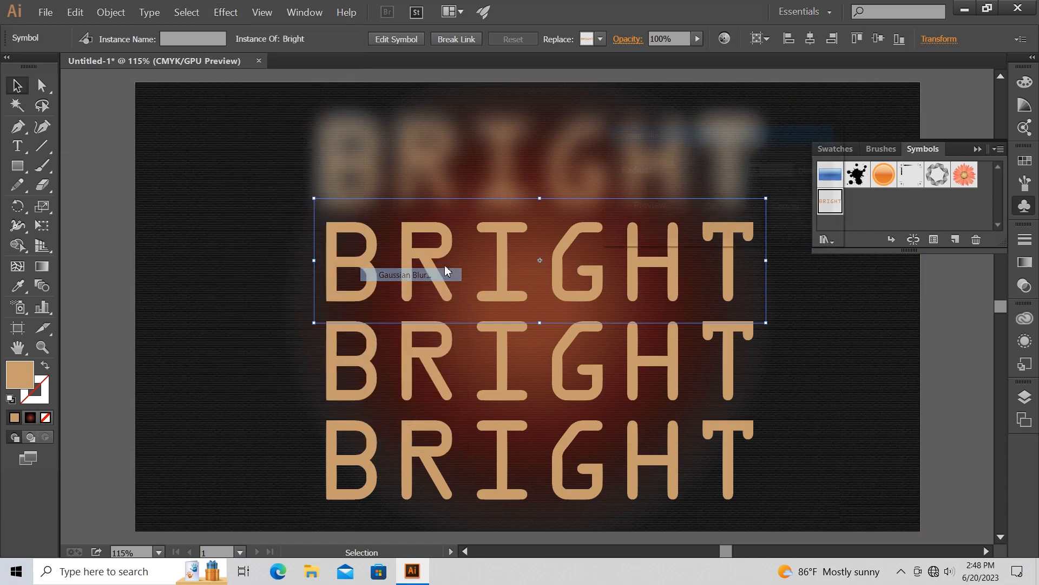
{"action": "type", "text": "50"}
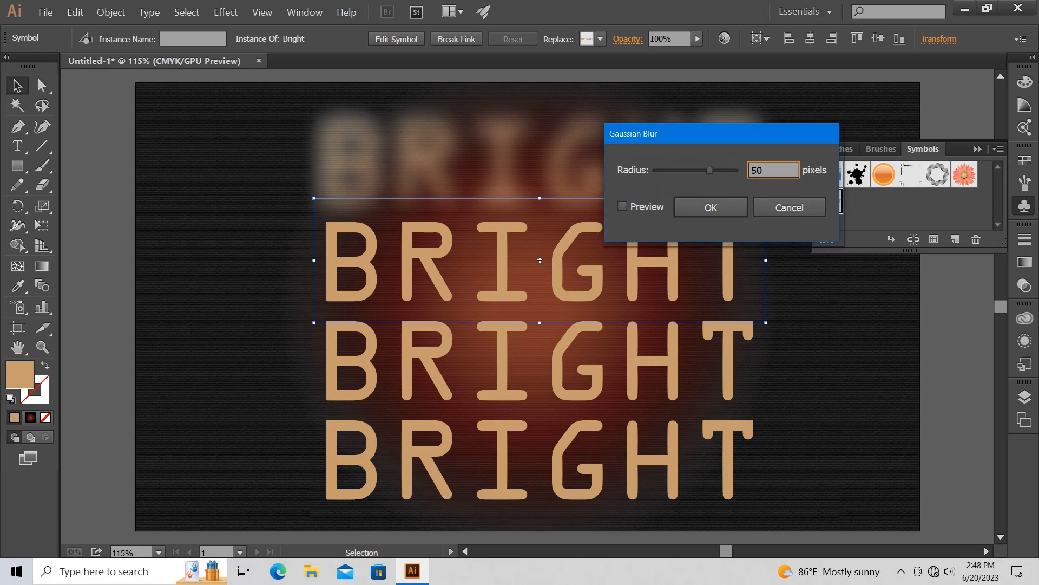
{"action": "key", "text": "Return"}
- Set the blending mode of the lower three BRIGHT copies to Color Dodge
{"action": "left_click", "coordinate": [533, 381]}
{"action": "left_click", "coordinate": [525, 461], "text": "shift"}
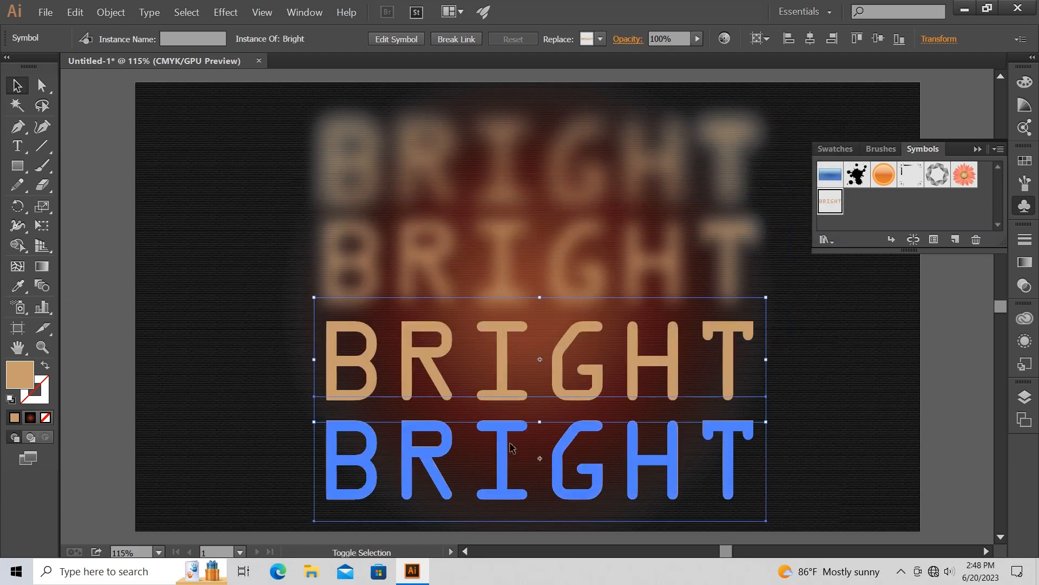
{"action": "left_click", "coordinate": [503, 264], "text": "shift"}
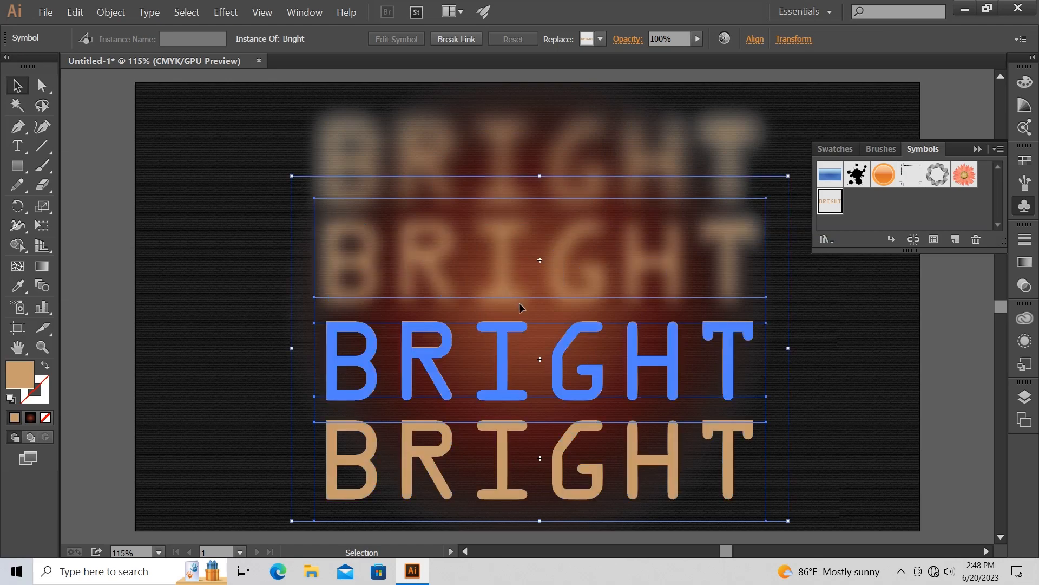
{"action": "left_click", "coordinate": [1026, 265]}
{"action": "left_click", "coordinate": [918, 228]}
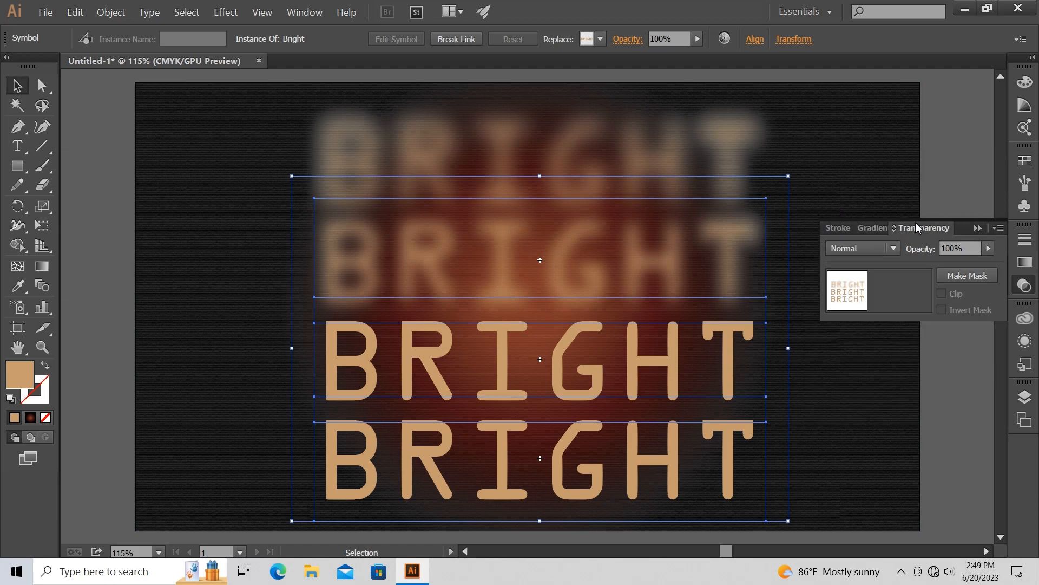
{"action": "left_click", "coordinate": [889, 250]}
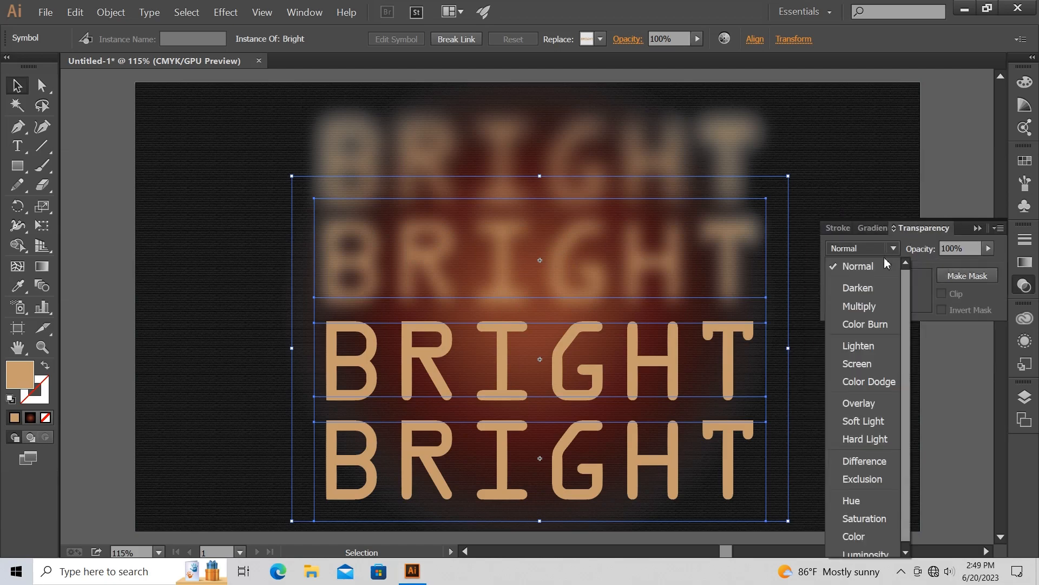
{"action": "key", "text": "Escape"}
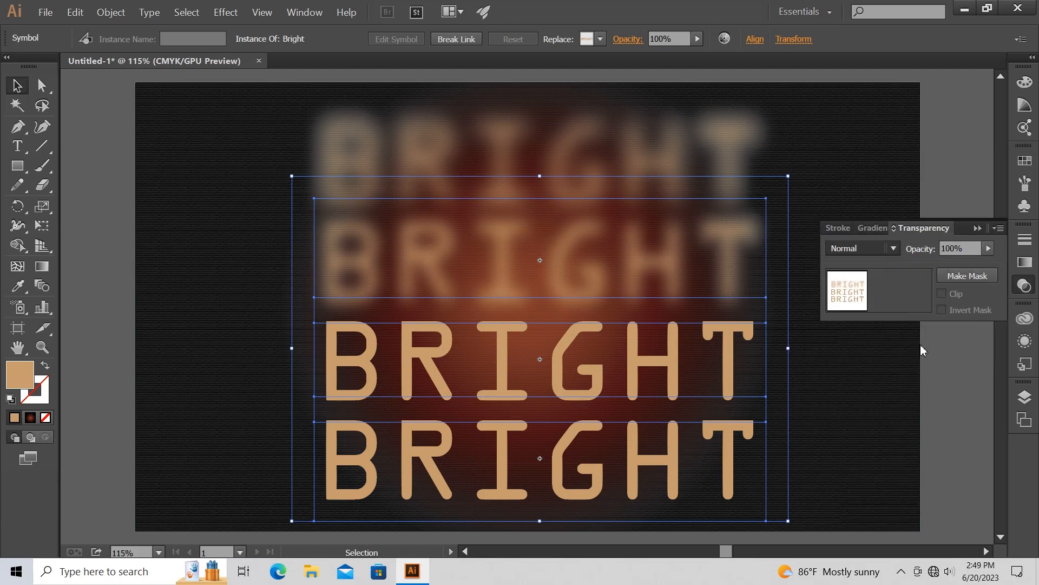
- Select all four BRIGHT copies and centre them horizontally and vertically on the artboard so they overlap
{"action": "left_click_drag", "start_coordinate": [568, 359], "coordinate": [569, 161]}
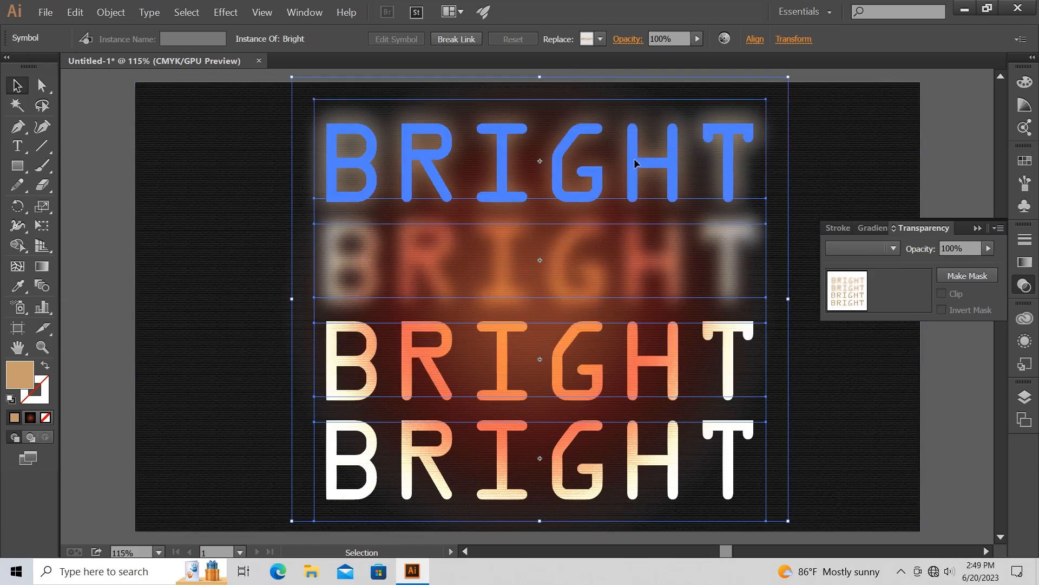
{"action": "left_click", "coordinate": [753, 43]}
{"action": "left_click", "coordinate": [620, 81]}
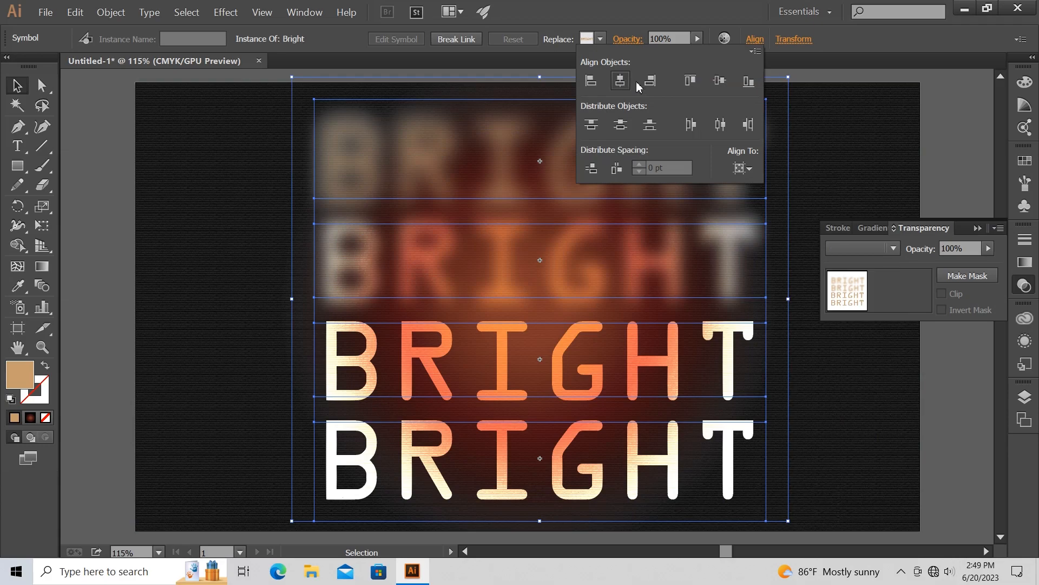
{"action": "left_click", "coordinate": [720, 81]}
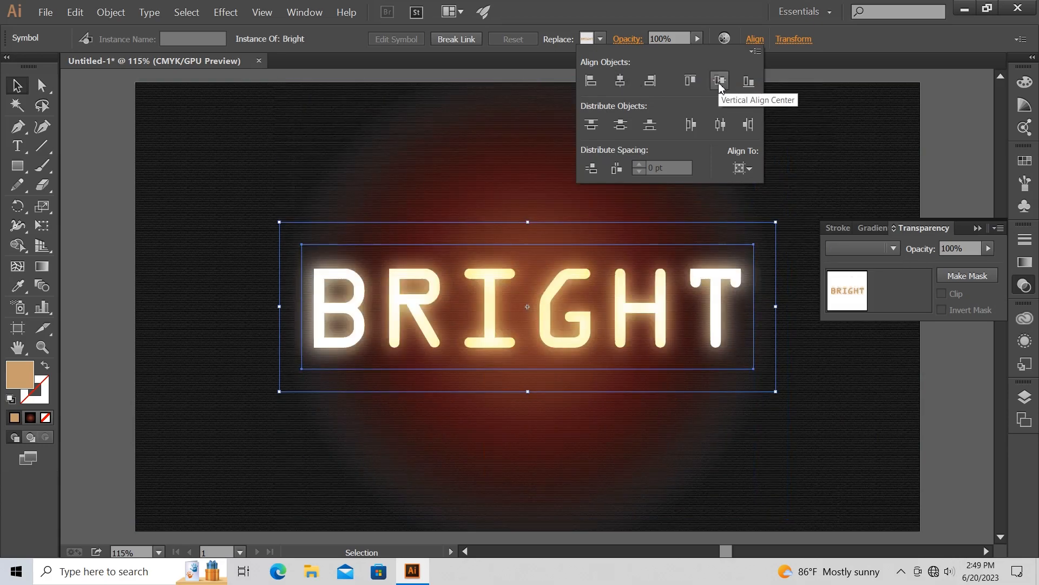
{"action": "left_click", "coordinate": [828, 187]}
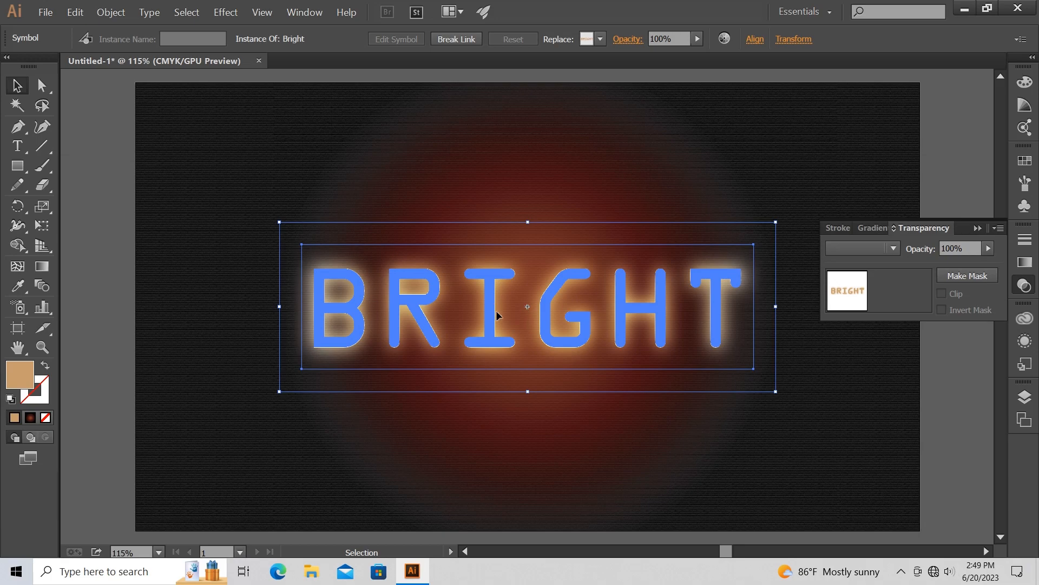
- Offset the frontmost sharp BRIGHT copy slightly down and to the right of the other lettering
{"action": "left_click", "coordinate": [511, 404]}
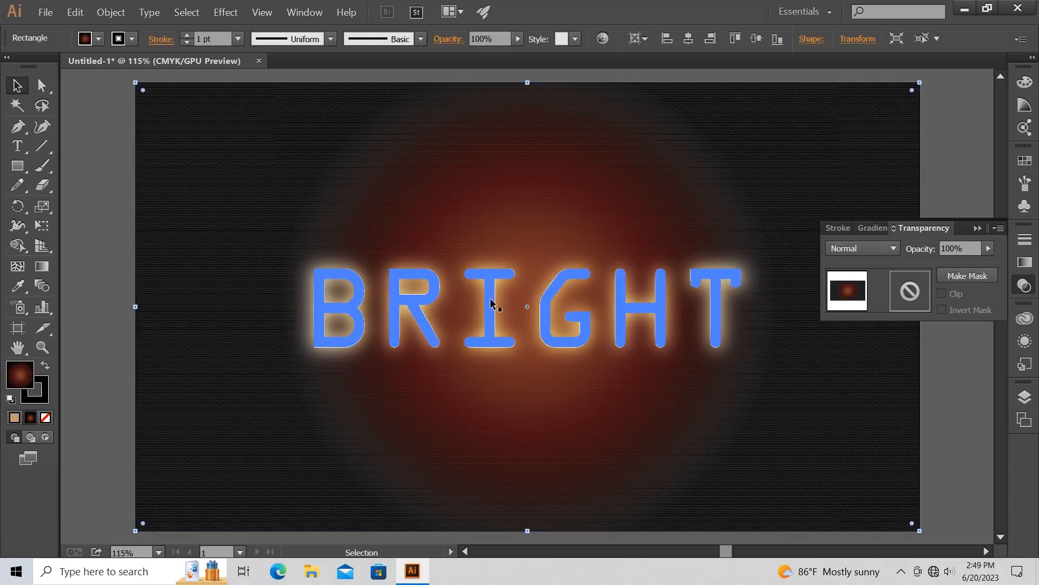
{"action": "key", "text": "ctrl+plus"}
{"action": "key", "text": "ctrl+plus"}
{"action": "key", "text": "ctrl+plus"}
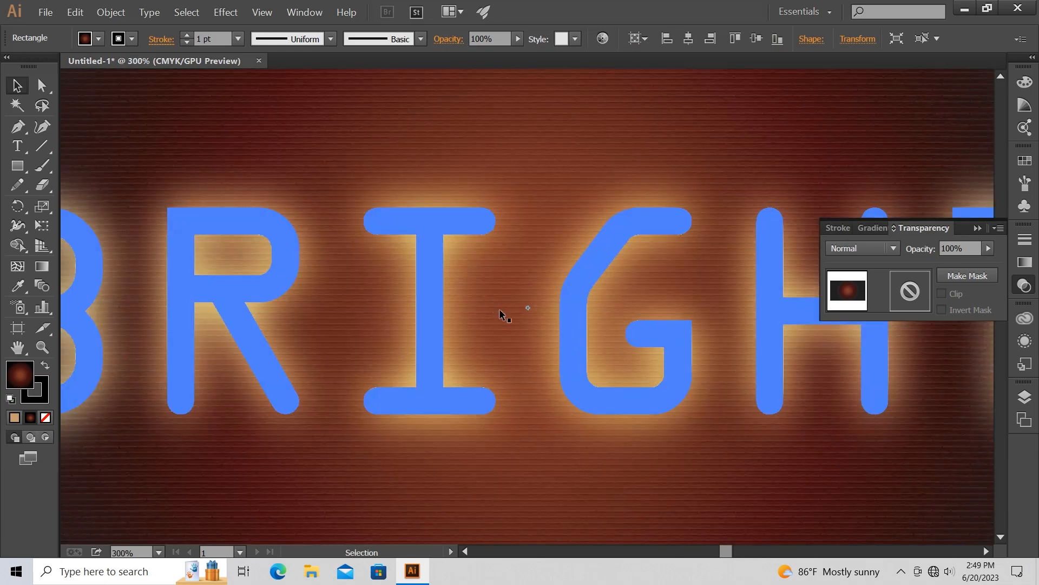
{"action": "scroll", "coordinate": [514, 319], "scroll_direction": "down", "scroll_amount": 2}
{"action": "left_click", "coordinate": [433, 307]}
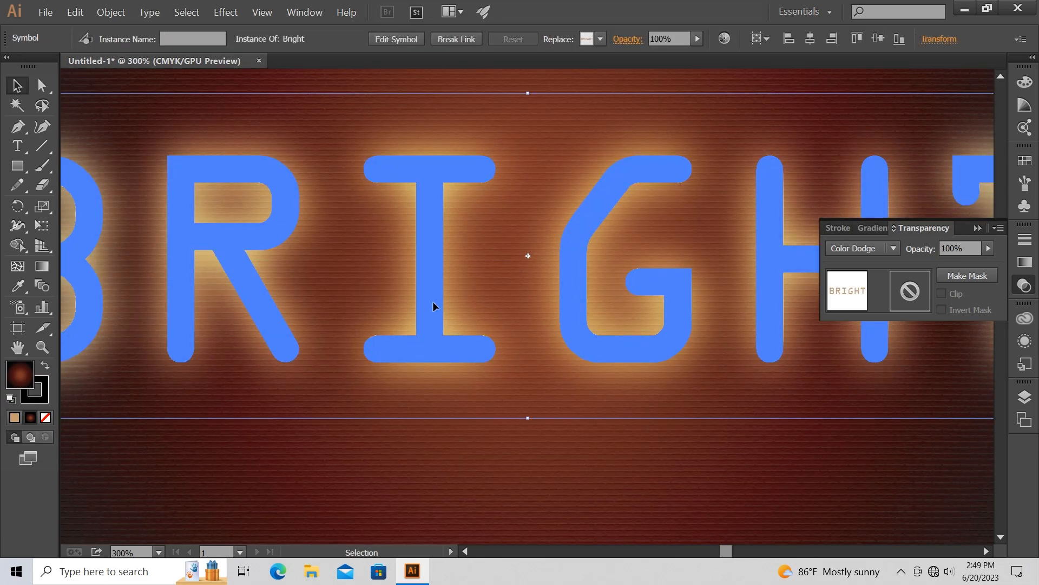
{"action": "left_click_drag", "start_coordinate": [433, 307], "coordinate": [443, 317]}
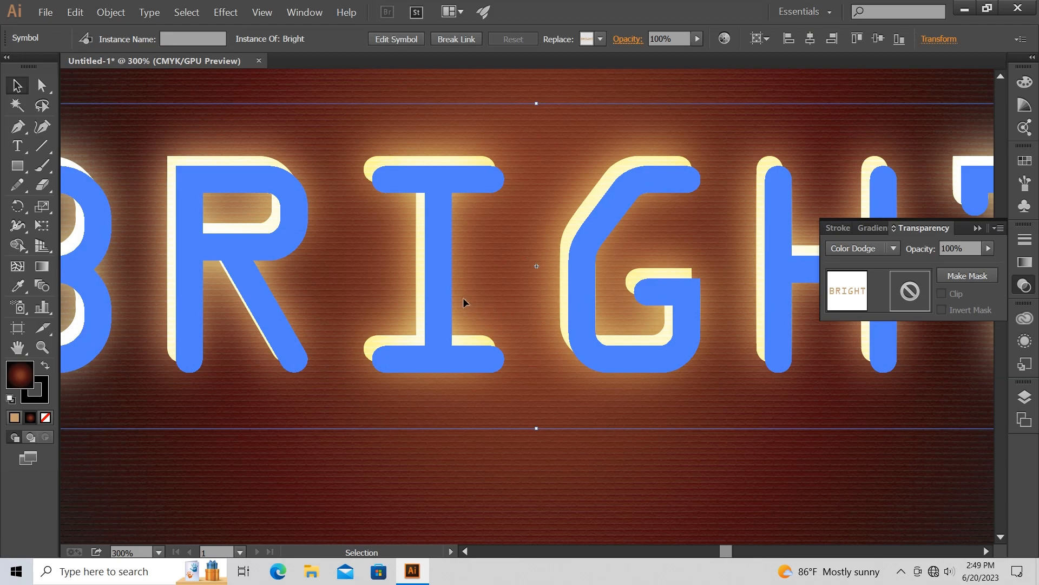
{"action": "left_click_drag", "start_coordinate": [444, 282], "coordinate": [439, 285]}
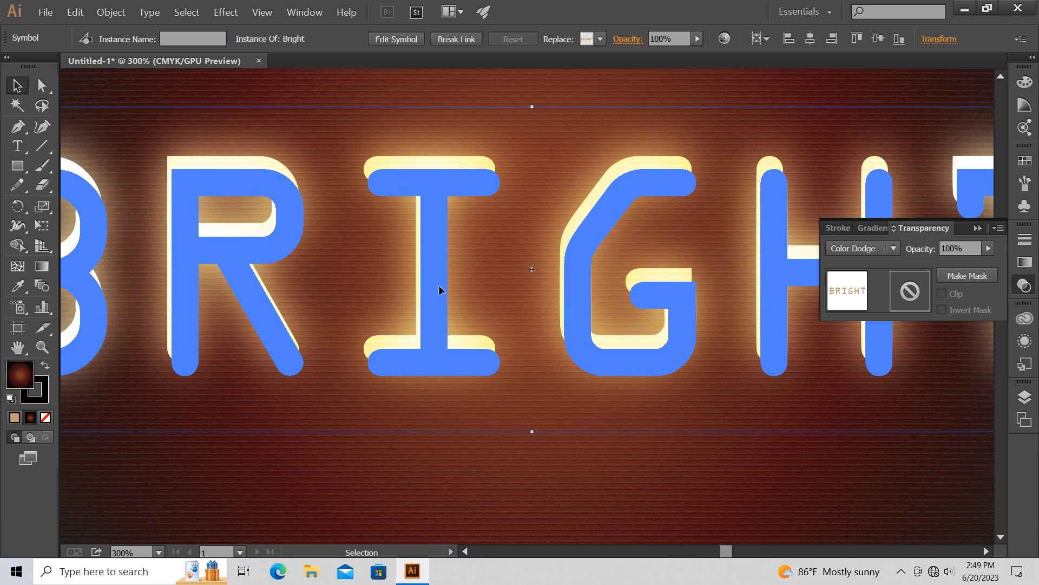
- Set the offset BRIGHT copy's opacity to 70% and place a duplicate of it directly below the lettering
{"action": "left_click", "coordinate": [976, 245]}
{"action": "type", "text": "70"}
{"action": "key", "text": "Return"}
{"action": "key", "text": "ctrl+0"}
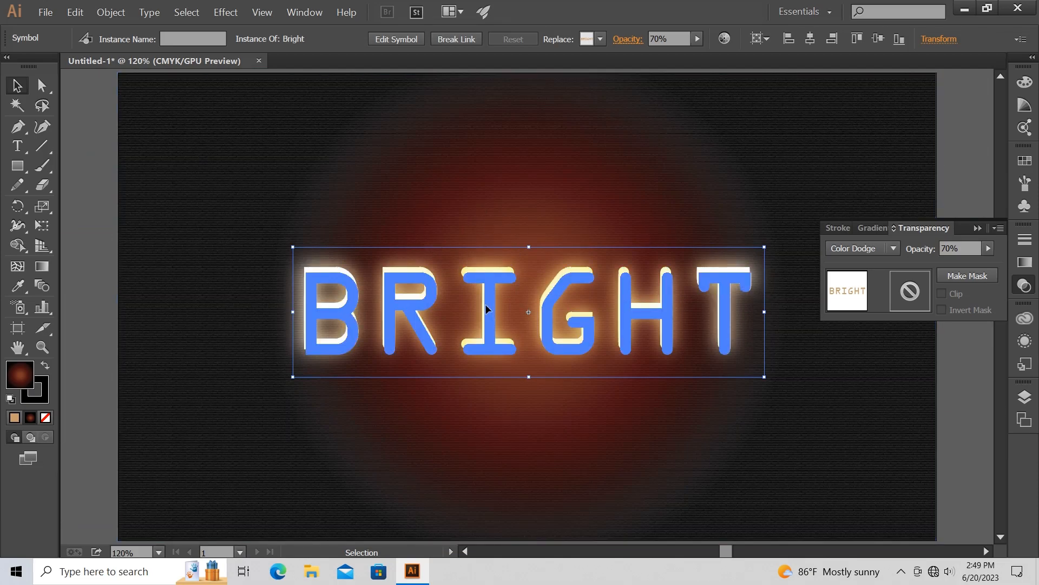
{"action": "left_click_drag", "start_coordinate": [486, 309], "coordinate": [486, 418]}
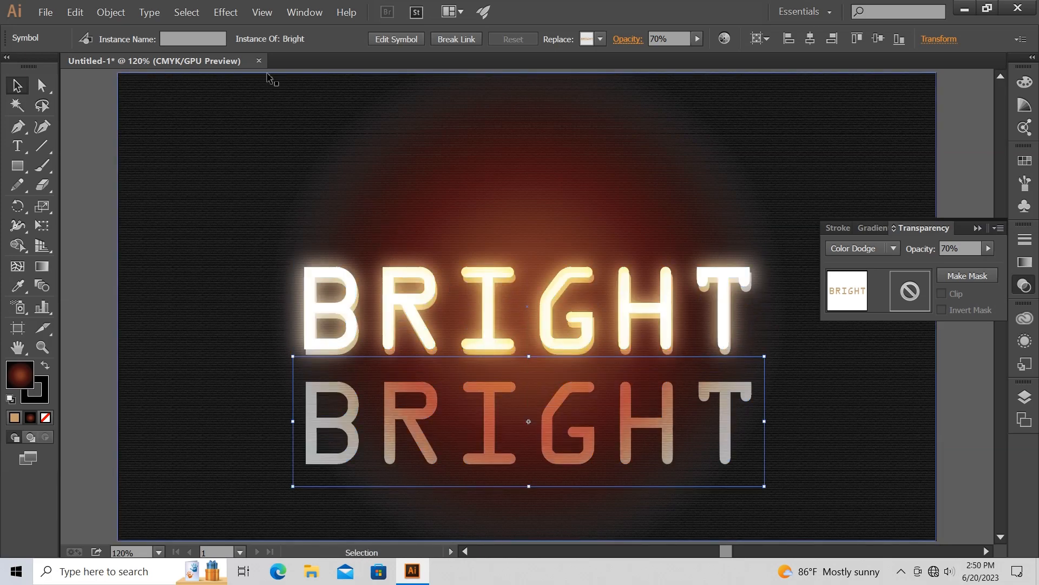
- Apply a 70-pixel Gaussian Blur to the lower BRIGHT duplicate and centre it horizontally and vertically on the artboard
{"action": "left_click", "coordinate": [226, 12]}
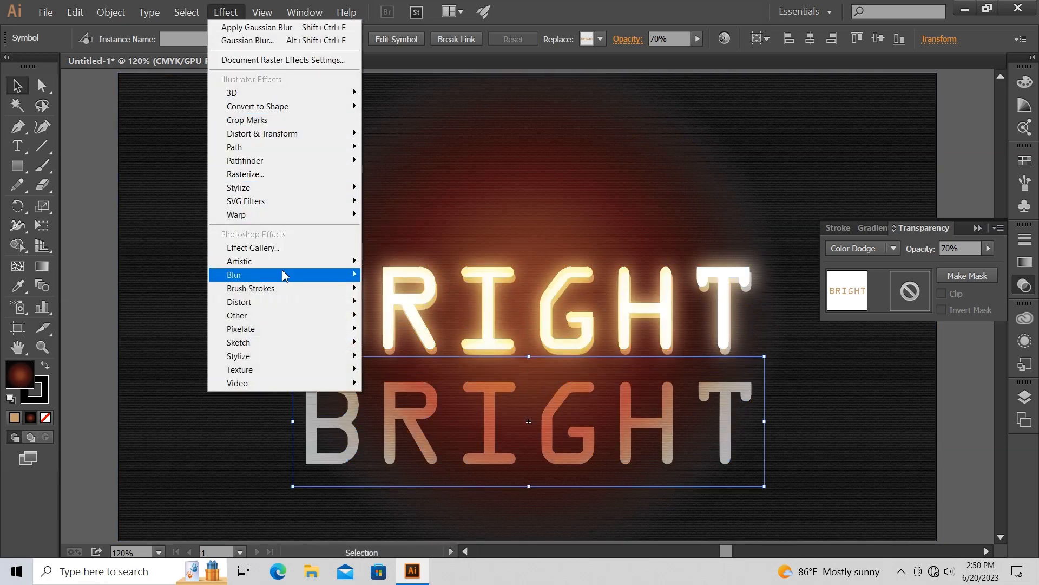
{"action": "mouse_move", "coordinate": [287, 274]}
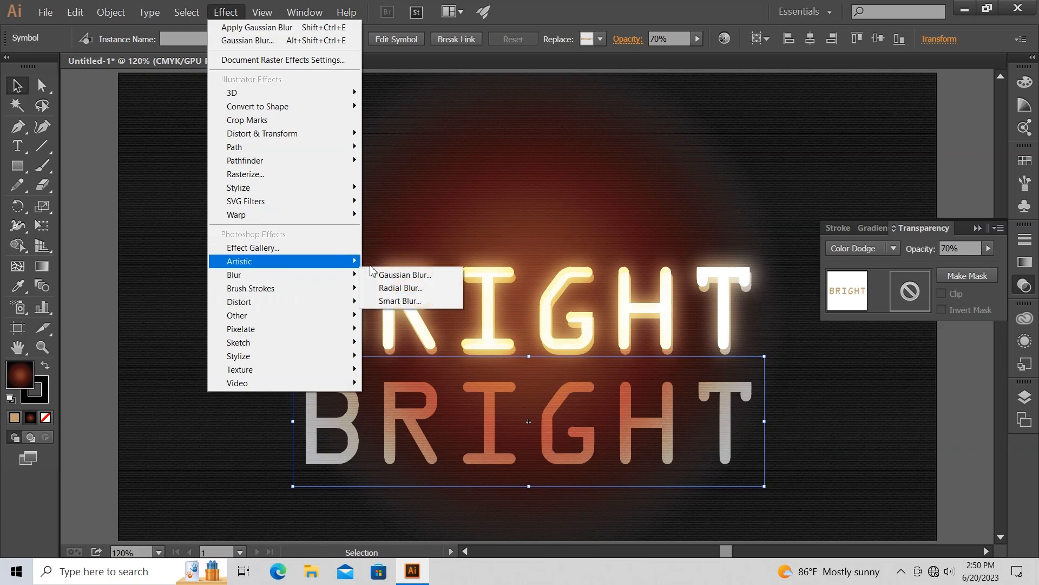
{"action": "left_click", "coordinate": [407, 276]}
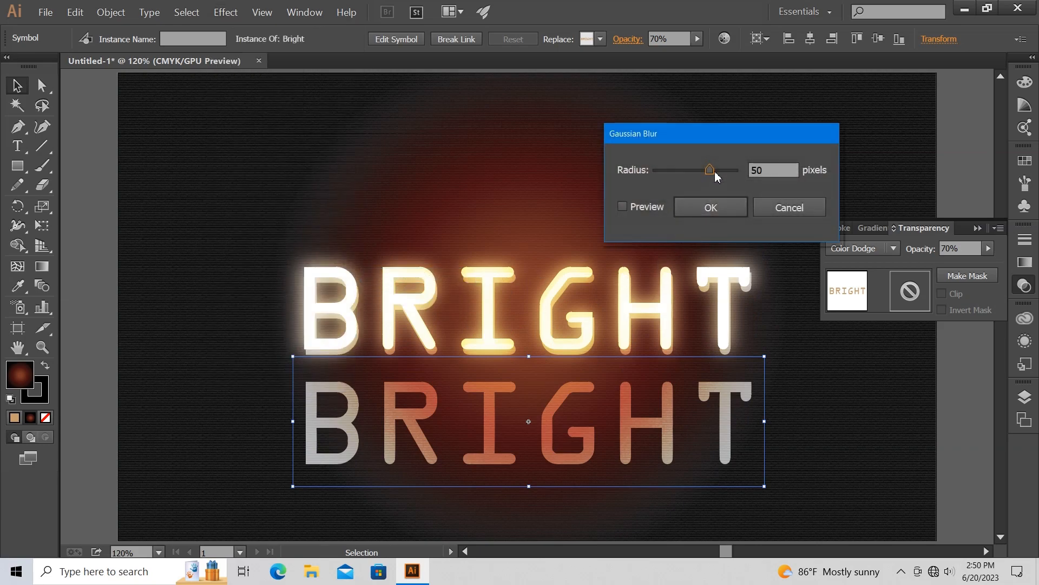
{"action": "left_click_drag", "start_coordinate": [708, 174], "coordinate": [721, 179]}
{"action": "left_click", "coordinate": [782, 163]}
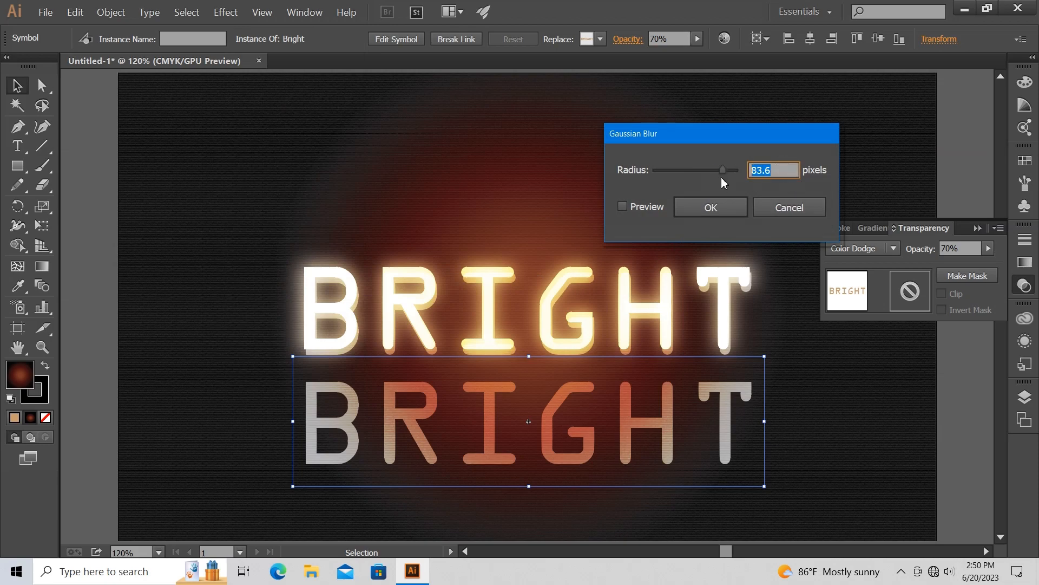
{"action": "type", "text": "70"}
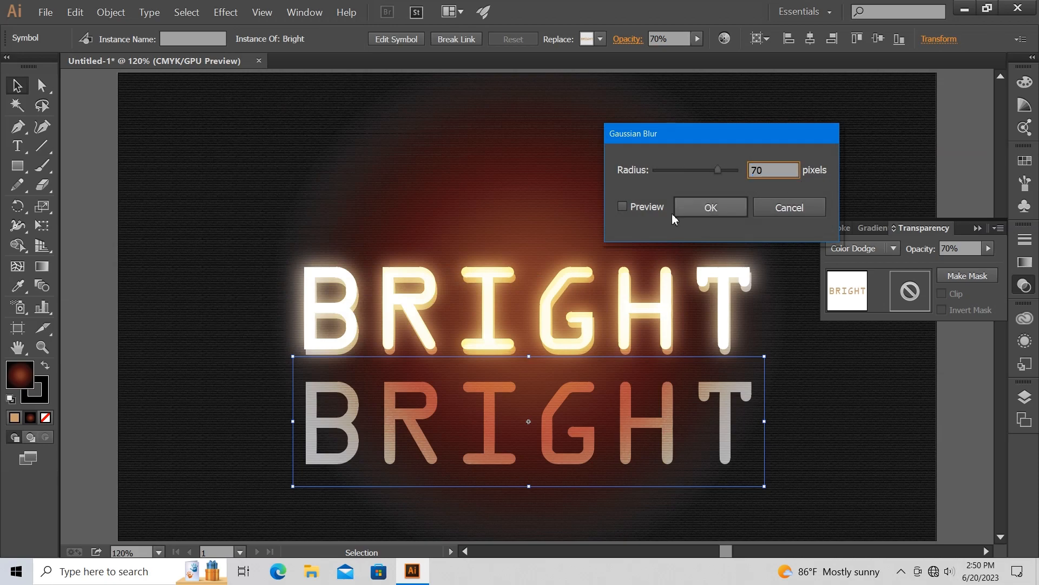
{"action": "left_click", "coordinate": [633, 213]}
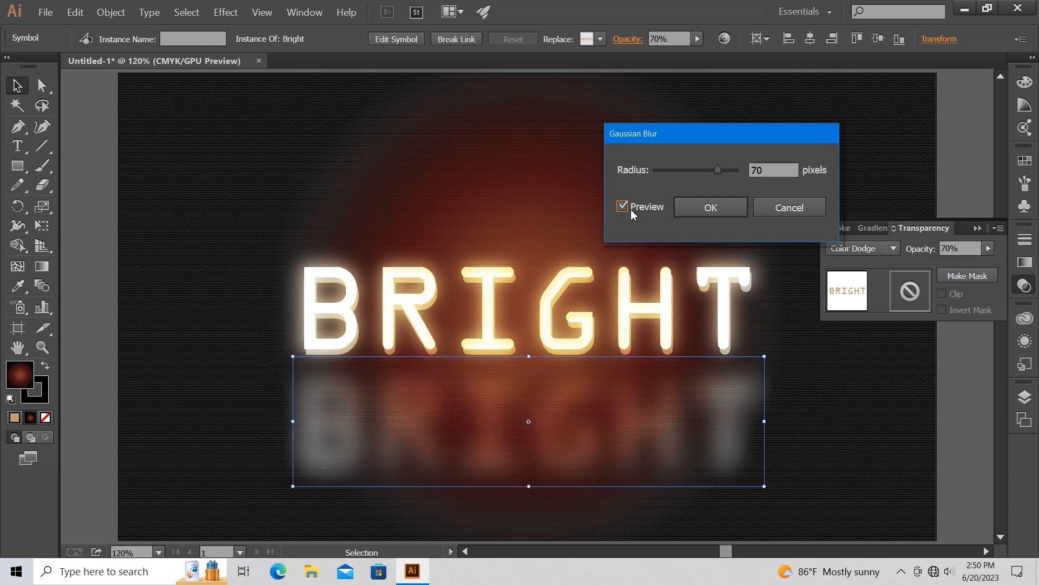
{"action": "left_click", "coordinate": [711, 207]}
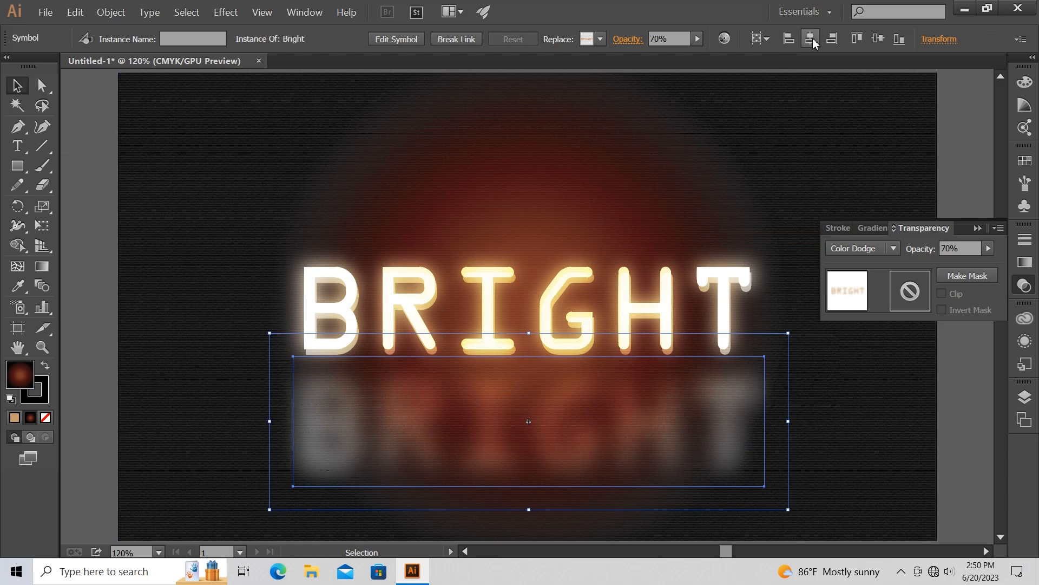
{"action": "left_click", "coordinate": [812, 48]}
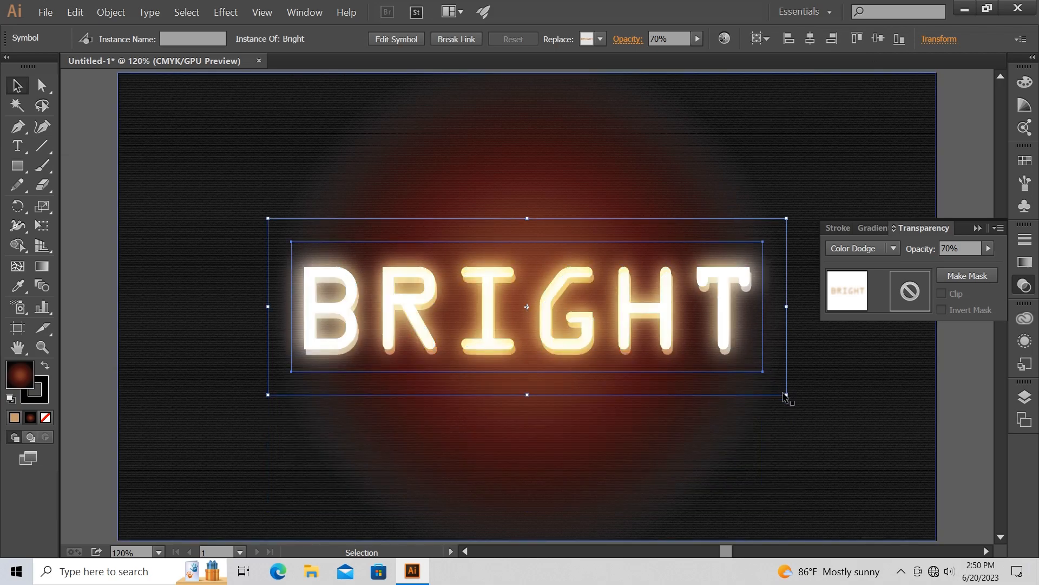
- Enlarge the selected blurred BRIGHT copy slightly and deselect it
{"action": "mouse_move", "coordinate": [788, 397]}
{"action": "left_mouse_down"}
{"action": "mouse_move", "coordinate": [811, 409]}
{"action": "mouse_move", "coordinate": [801, 391]}
{"action": "left_mouse_up"}
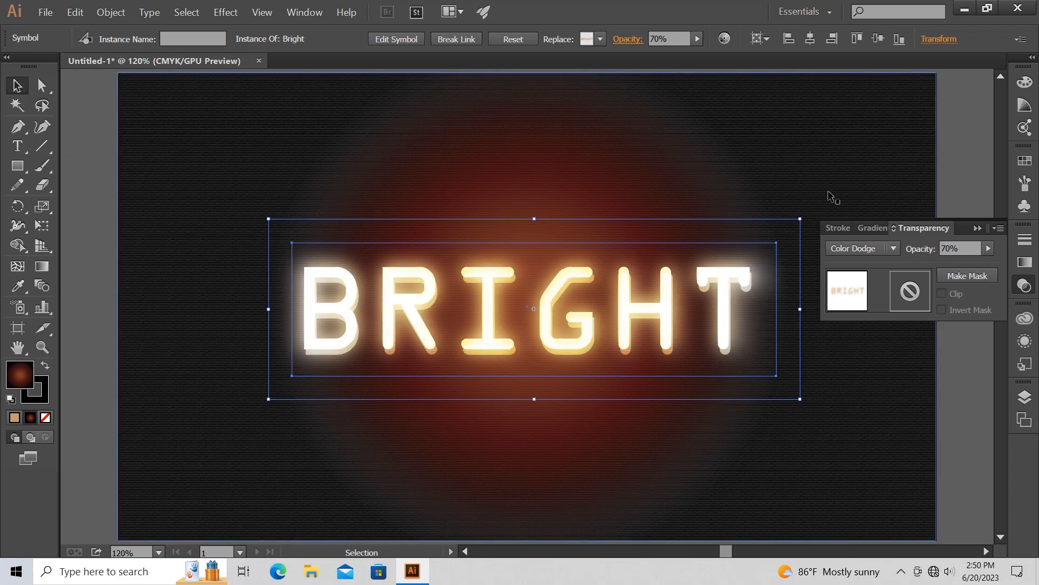
{"action": "left_click", "coordinate": [799, 188]}
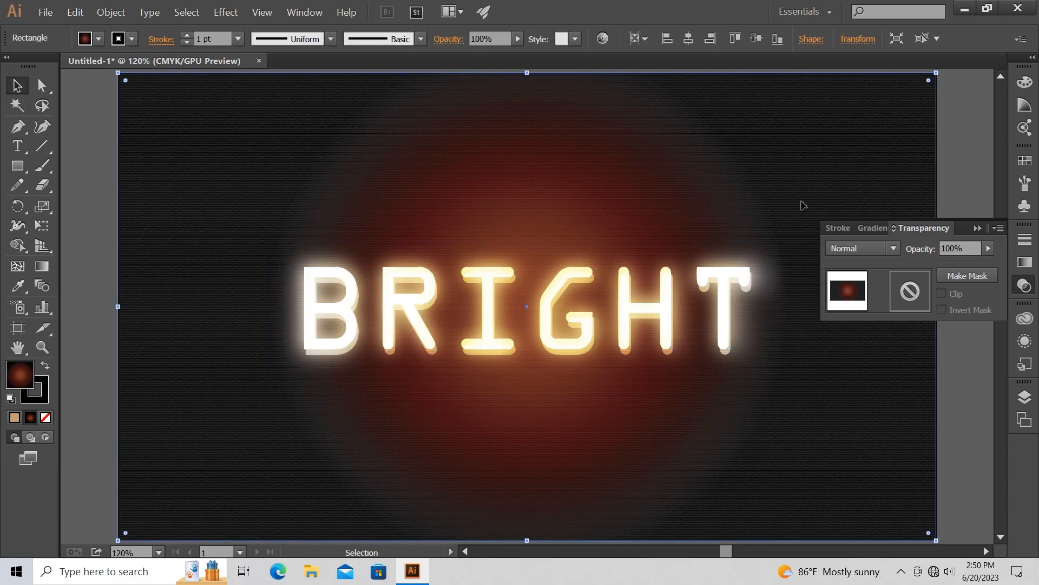
{"action": "left_click", "coordinate": [978, 228]}
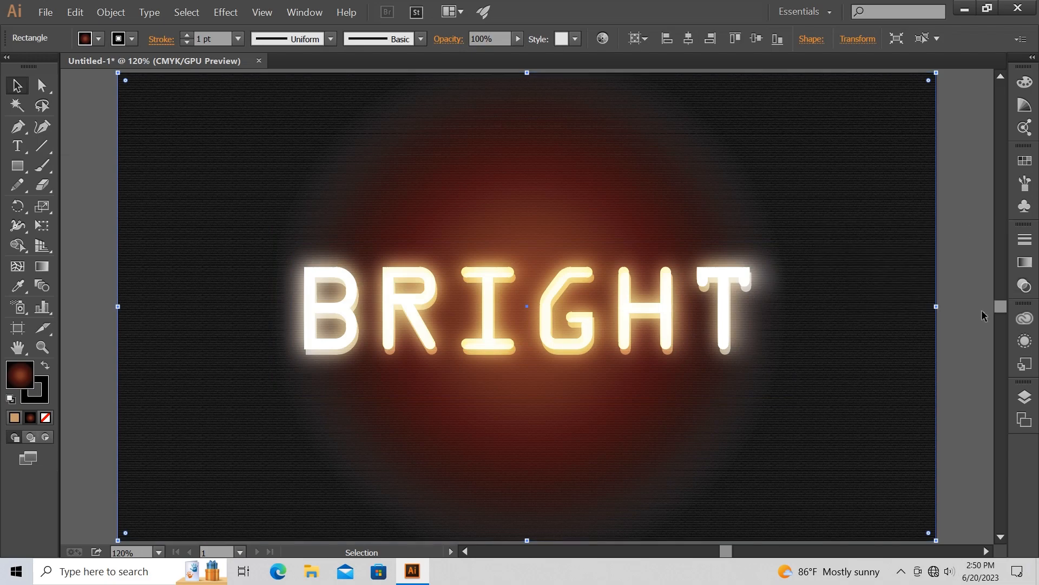
{"action": "left_click", "coordinate": [977, 317]}
- Create a new blank document alongside the BRIGHT artwork
{"action": "left_click", "coordinate": [46, 12]}
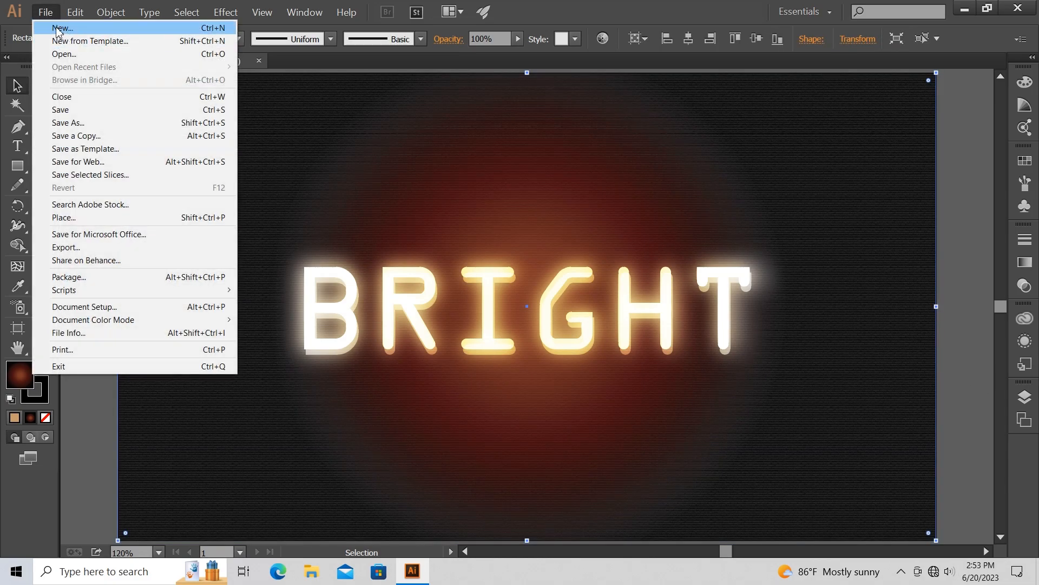
{"action": "left_click", "coordinate": [58, 28]}
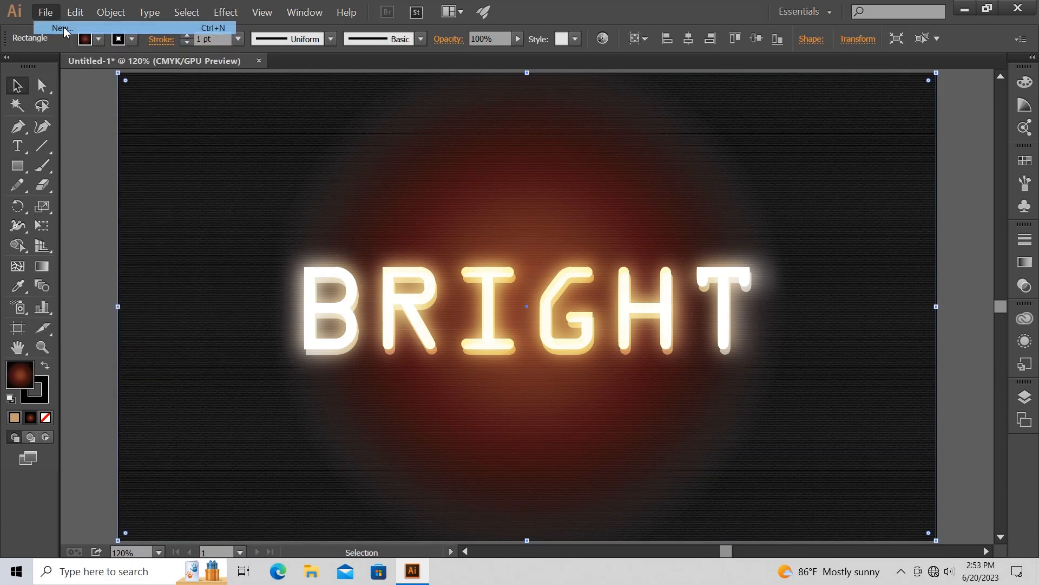
{"action": "left_click", "coordinate": [595, 431]}
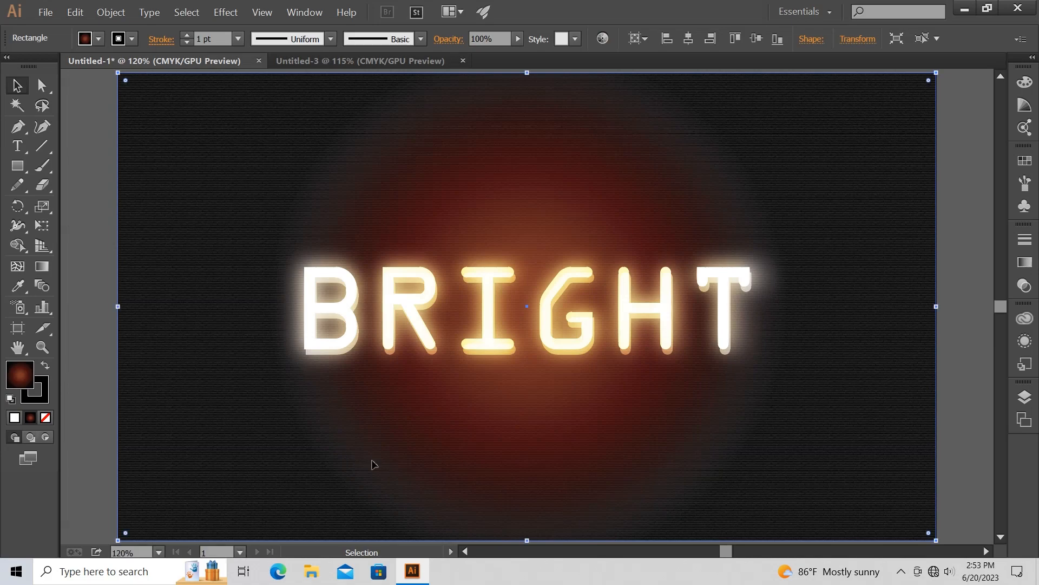
- Copy the tan square below the BRIGHT artboard into the new document and place it in the artboard's upper part
{"action": "scroll", "coordinate": [234, 514], "scroll_direction": "down", "scroll_amount": 3}
{"action": "left_click", "coordinate": [232, 514]}
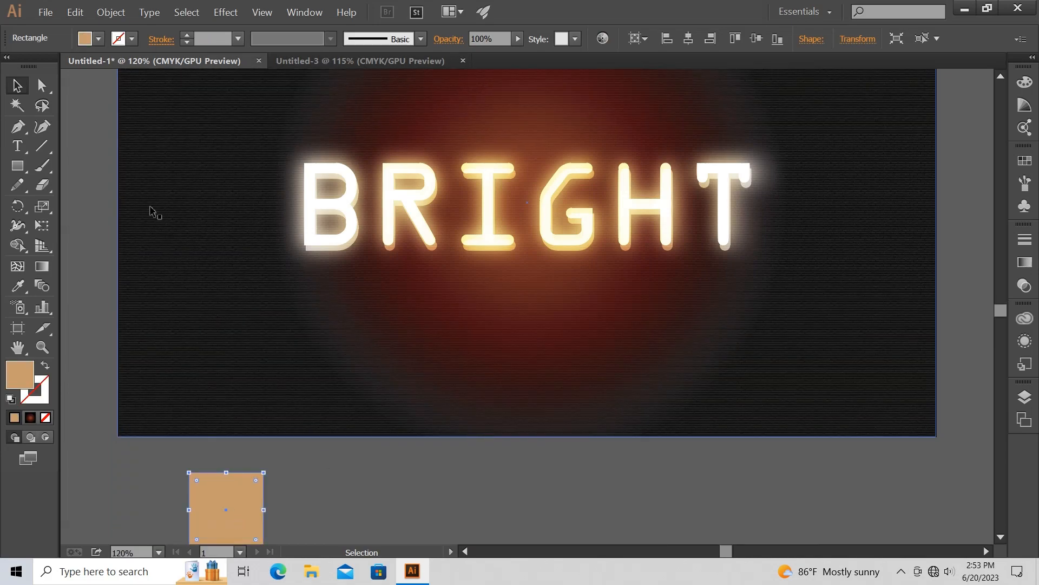
{"action": "left_click", "coordinate": [76, 12]}
{"action": "left_click", "coordinate": [94, 70]}
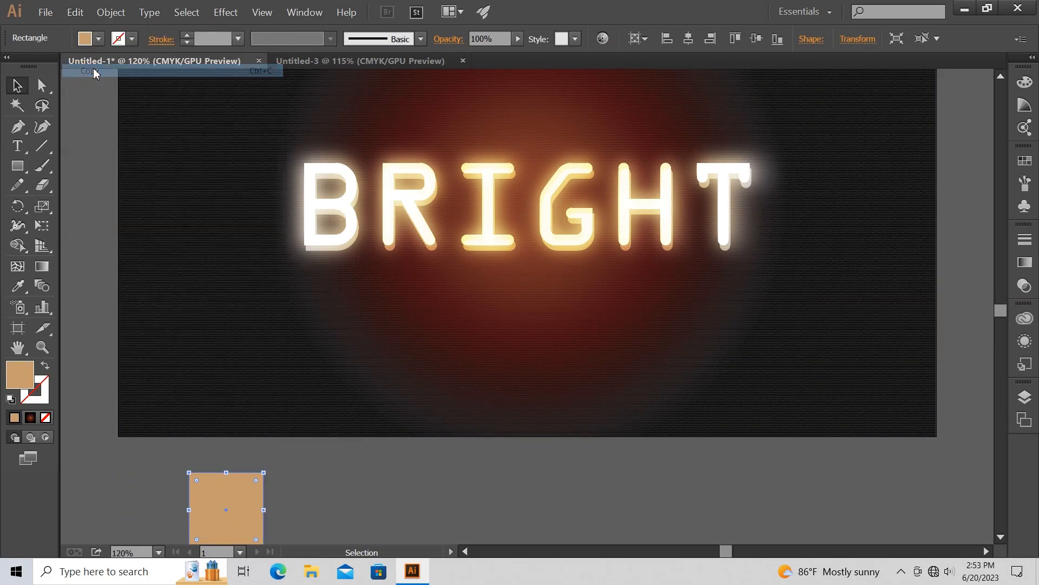
{"action": "left_click", "coordinate": [333, 59]}
{"action": "left_click", "coordinate": [73, 9]}
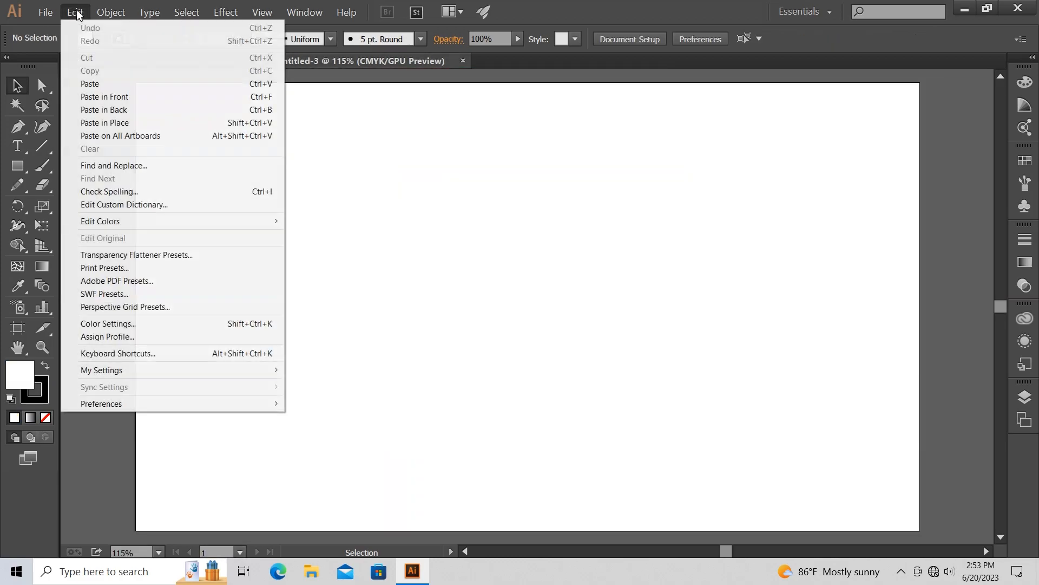
{"action": "left_click", "coordinate": [94, 80]}
{"action": "left_click_drag", "start_coordinate": [519, 329], "coordinate": [421, 224]}
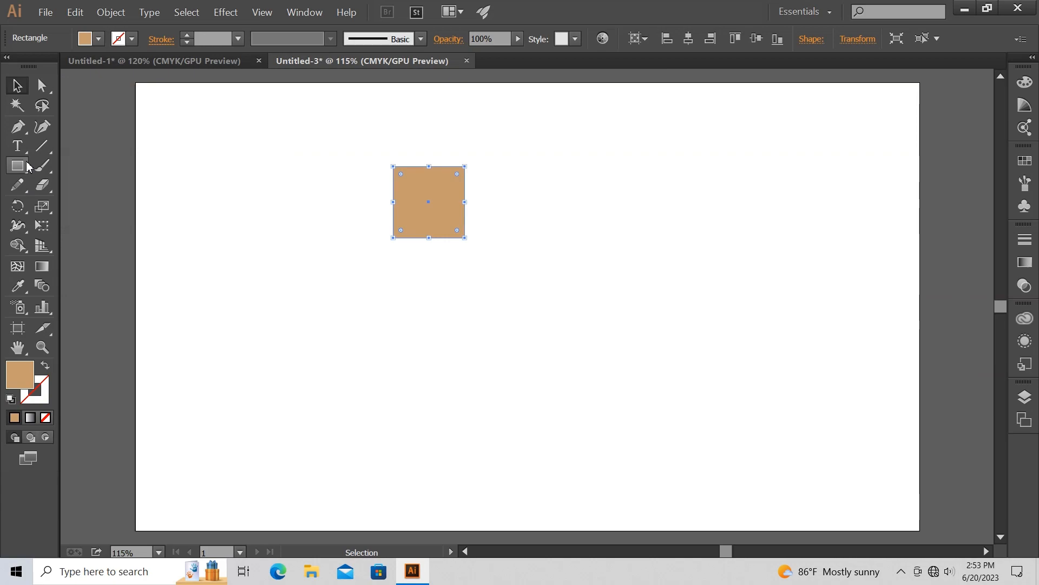
- Add the text MDL ART below the square and scale it up to about 172.6 pt
{"action": "left_click", "coordinate": [17, 146]}
{"action": "left_click", "coordinate": [316, 301]}
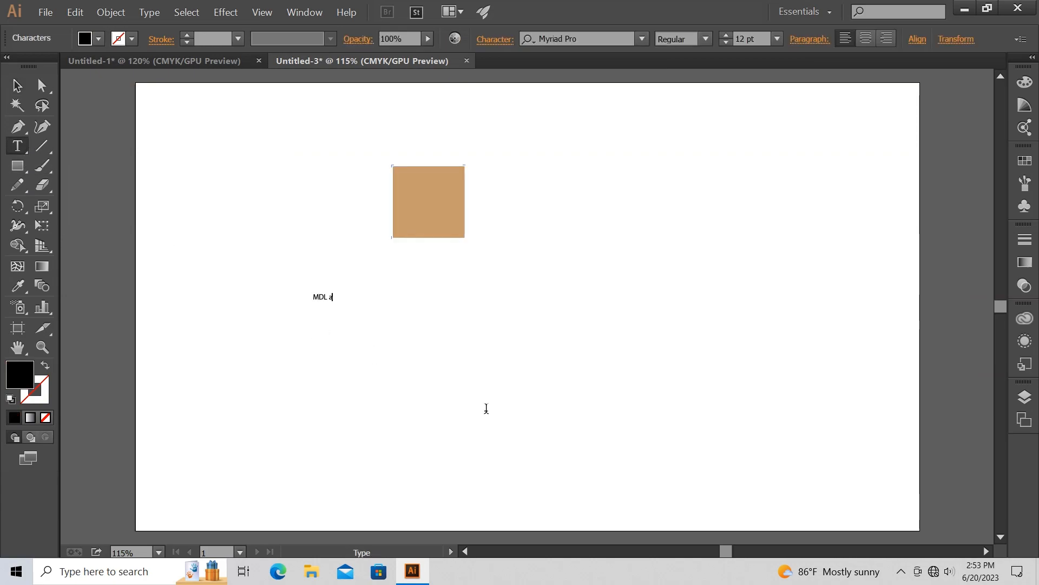
{"action": "key", "text": "BackSpace"}
{"action": "key", "text": "BackSpace"}
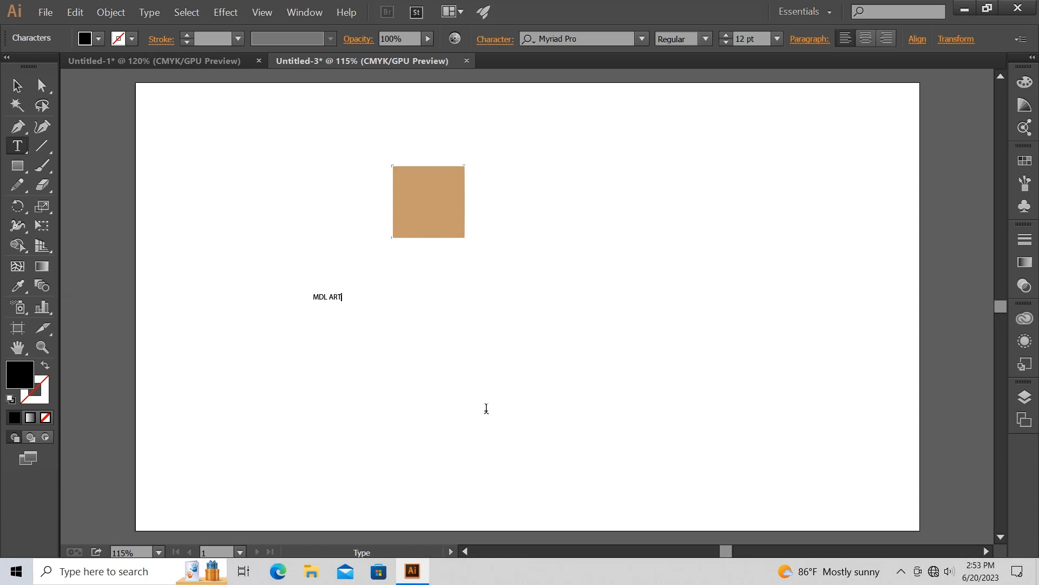
{"action": "left_click", "coordinate": [16, 85]}
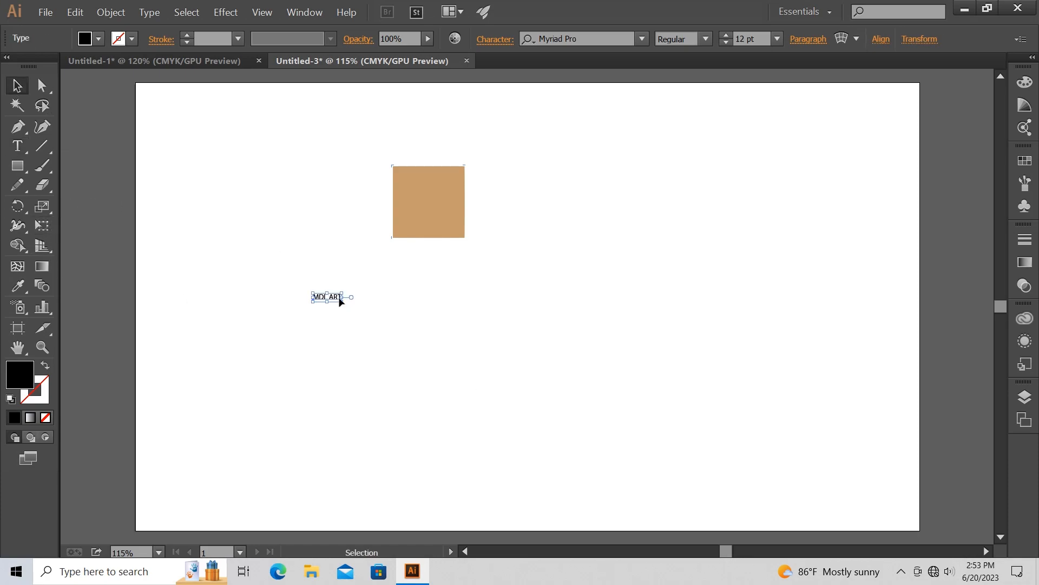
{"action": "left_click_drag", "start_coordinate": [343, 301], "coordinate": [728, 489]}
- Apply the square's tan fill to the MDL ART text with the Eyedropper
{"action": "left_click", "coordinate": [17, 286]}
{"action": "left_click", "coordinate": [422, 202]}
{"action": "left_click", "coordinate": [17, 85]}
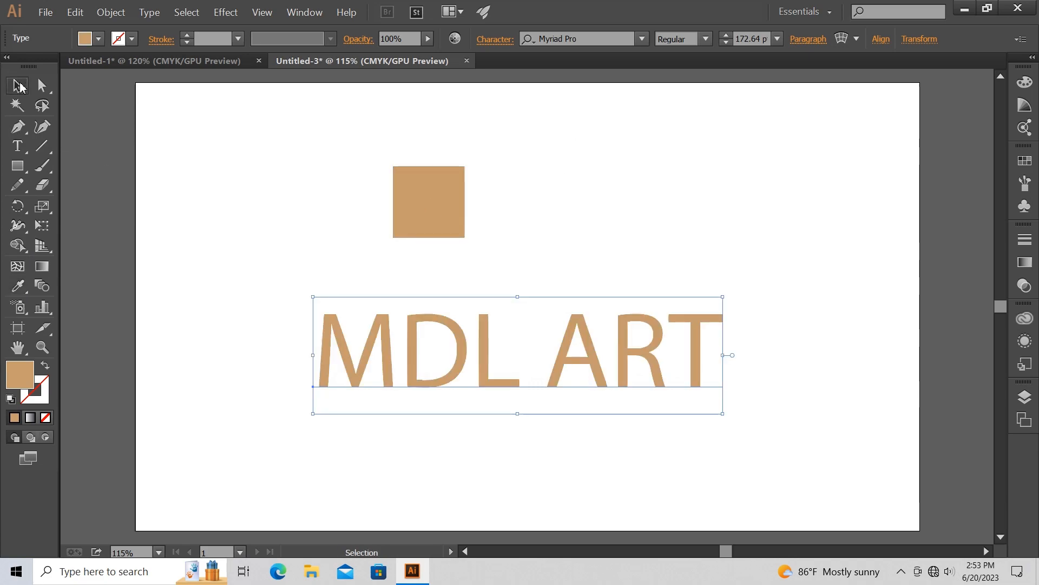
- Set the MDL ART text in OCR-A BT, shift it slightly up and left, and shrink it to about 155.6 pt
{"action": "left_click", "coordinate": [643, 38]}
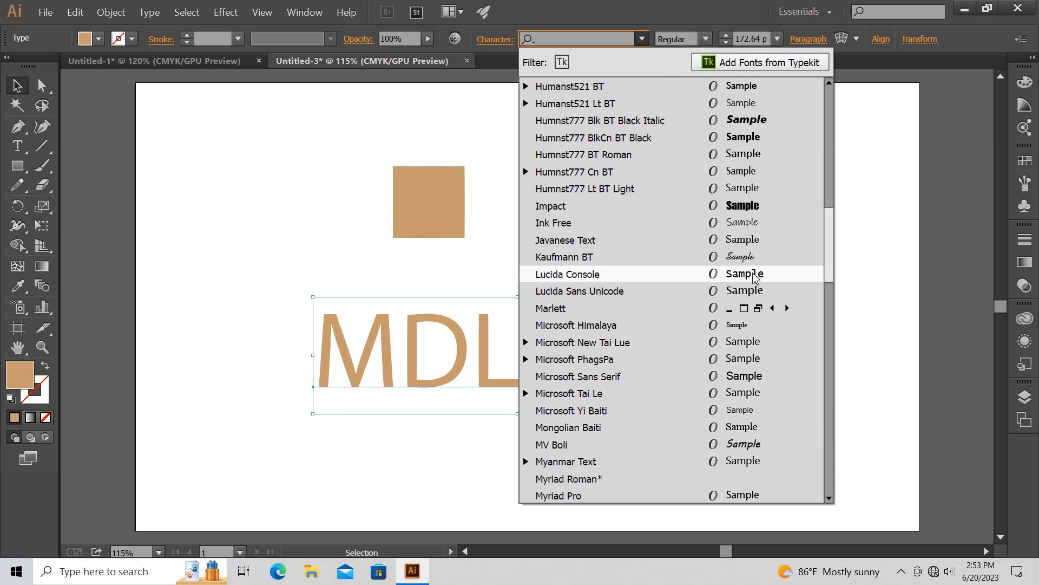
{"action": "scroll", "coordinate": [755, 276], "scroll_direction": "down", "scroll_amount": 8}
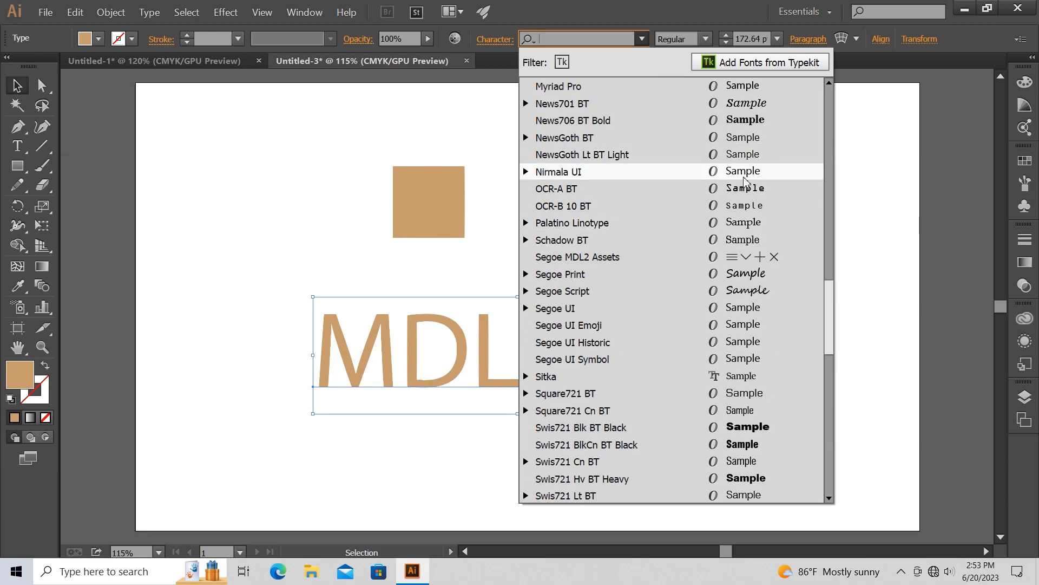
{"action": "left_click", "coordinate": [760, 189]}
{"action": "left_click_drag", "start_coordinate": [576, 358], "coordinate": [549, 328]}
{"action": "left_click_drag", "start_coordinate": [719, 382], "coordinate": [685, 364]}
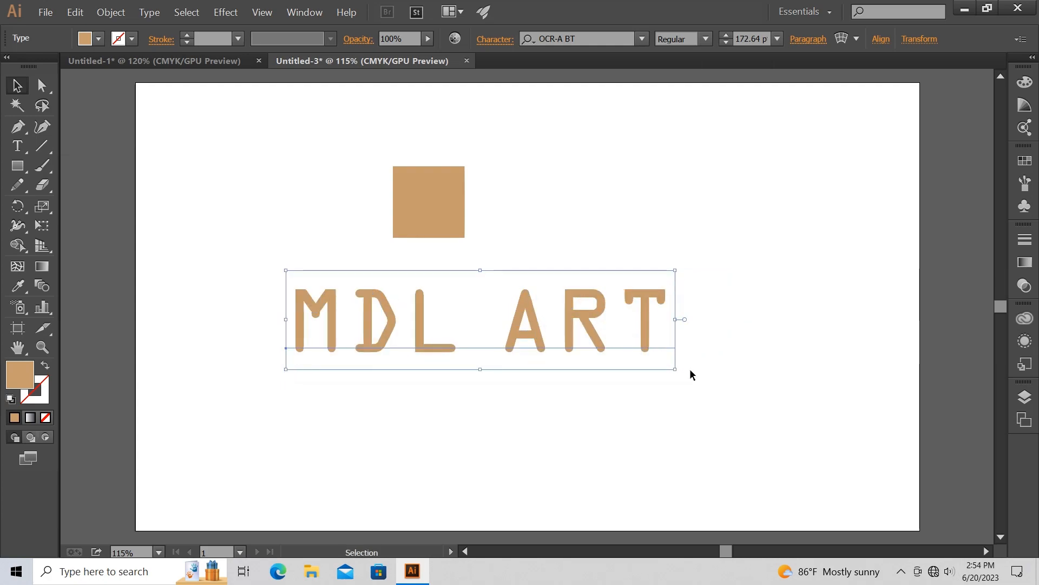
- Copy the MDL ART text and return to the Untitled-1 document with the BRIGHT artwork
{"action": "left_click", "coordinate": [76, 12]}
{"action": "left_click", "coordinate": [109, 72]}
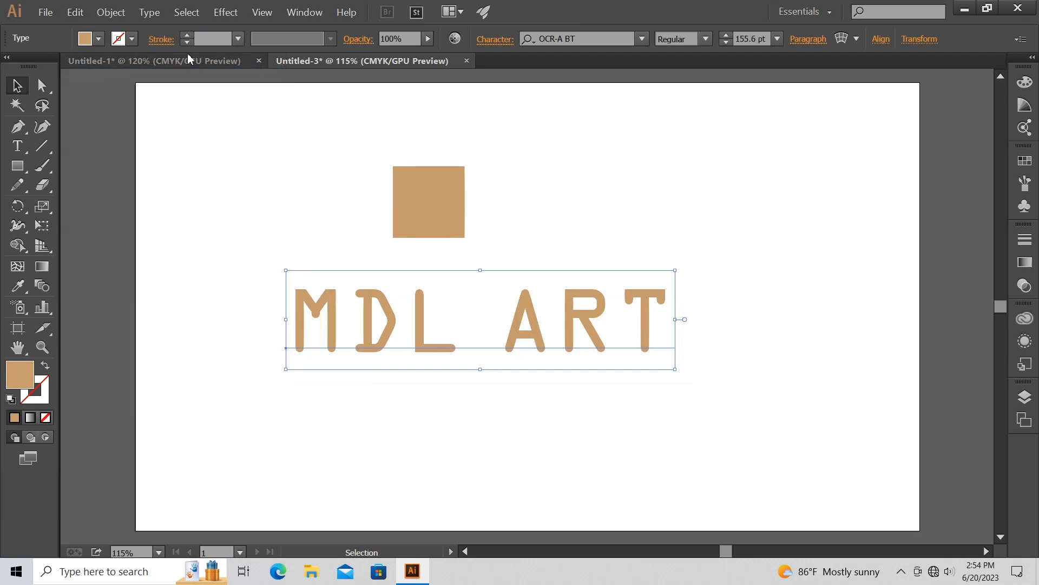
{"action": "left_click", "coordinate": [181, 61]}
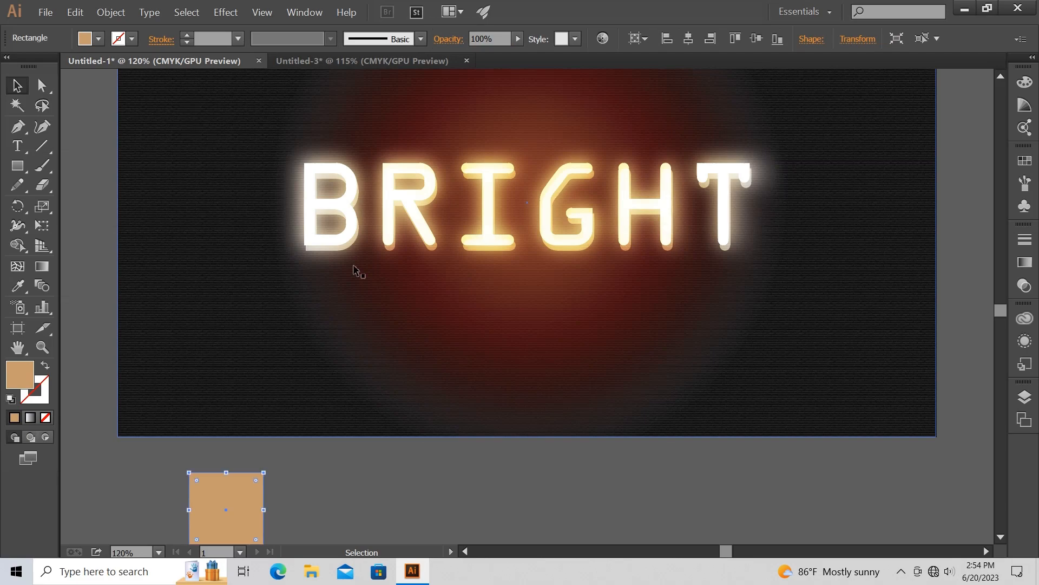
{"action": "key", "text": "ctrl+v"}
{"action": "scroll", "coordinate": [440, 290], "scroll_direction": "up", "scroll_amount": 2}
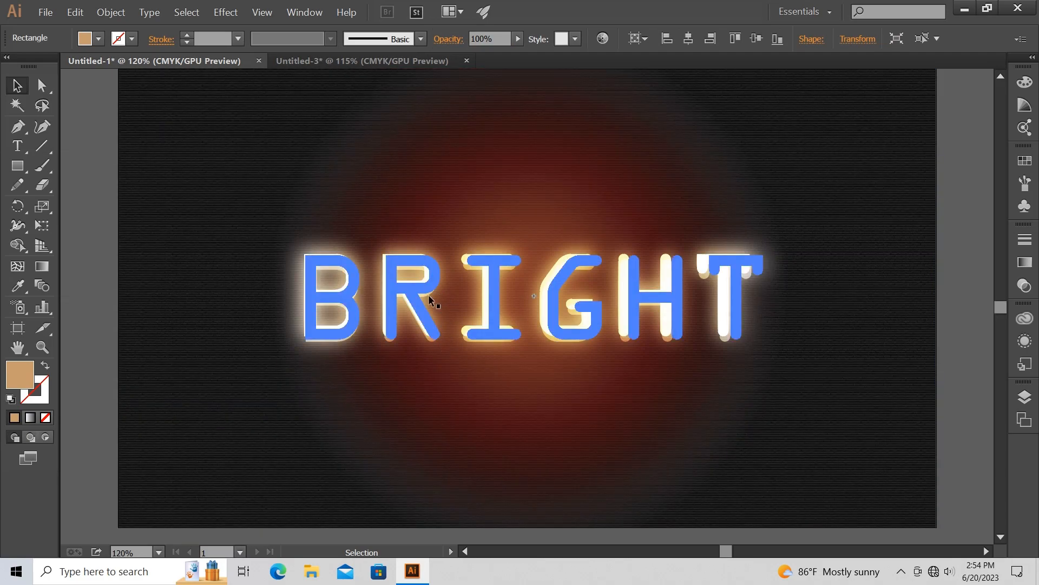
{"action": "left_click", "coordinate": [840, 285]}
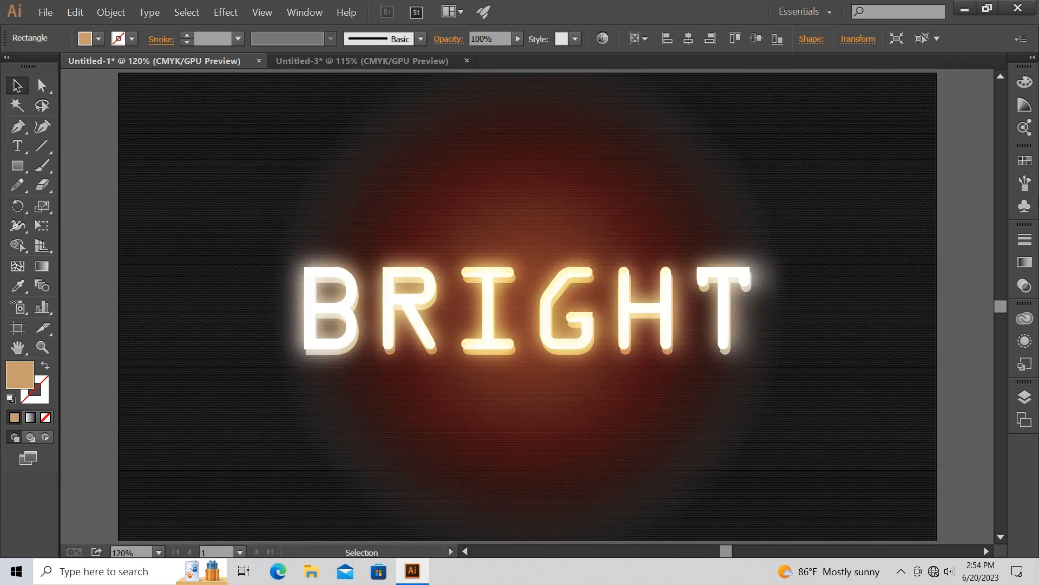
- Open the Bright symbol for editing, paste the MDL ART text and place it directly below the BRIGHT lettering
{"action": "left_click", "coordinate": [1025, 205]}
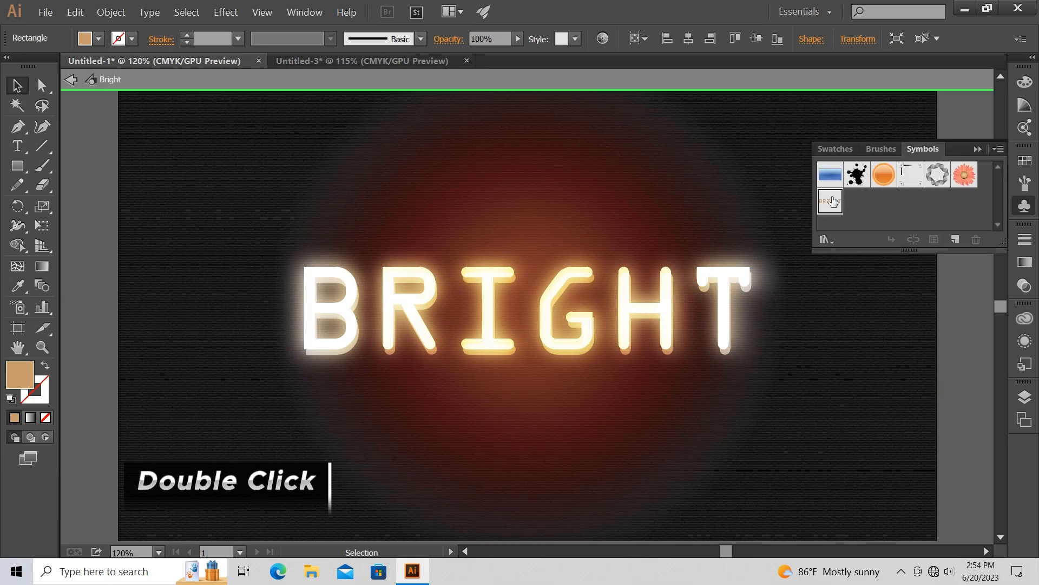
{"action": "double_click", "coordinate": [830, 202]}
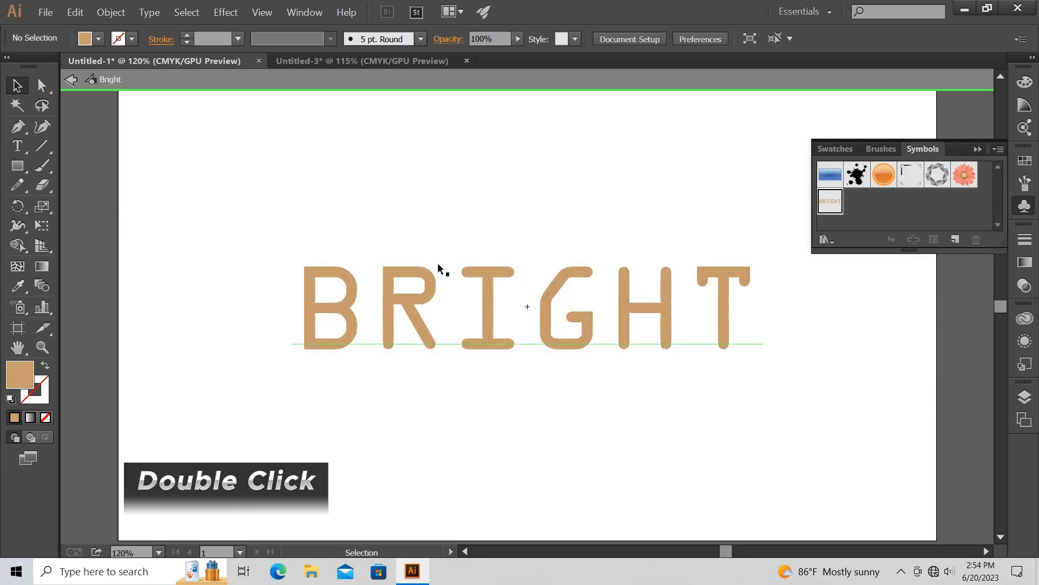
{"action": "left_click", "coordinate": [75, 12]}
{"action": "left_click", "coordinate": [112, 84]}
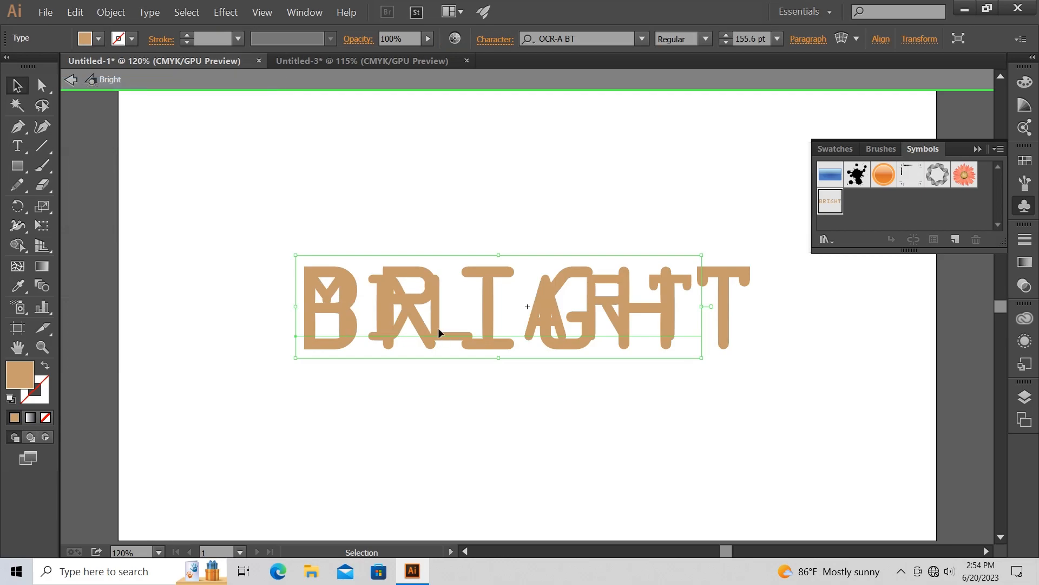
{"action": "left_click_drag", "start_coordinate": [415, 322], "coordinate": [430, 411]}
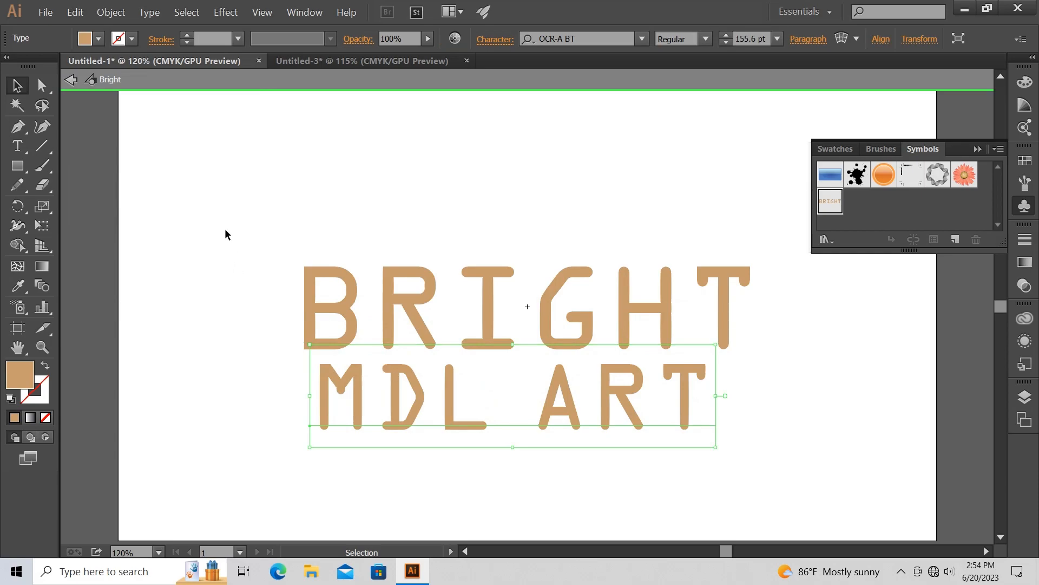
- Move BRIGHT and MDL ART together slightly upward within the symbol and leave symbol editing
{"action": "left_click_drag", "start_coordinate": [266, 213], "coordinate": [817, 477]}
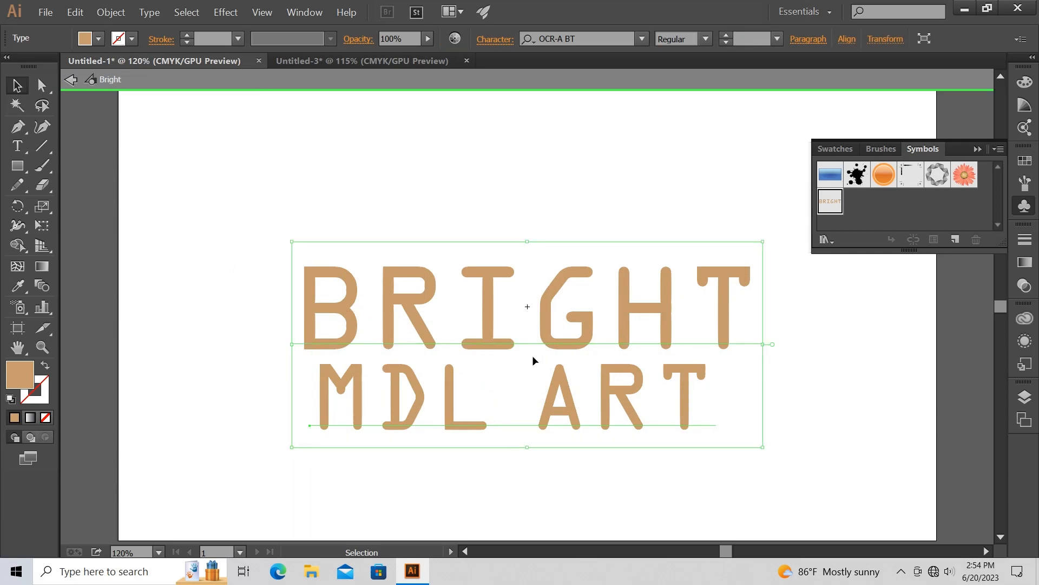
{"action": "mouse_move", "coordinate": [550, 332]}
{"action": "left_mouse_down"}
{"action": "mouse_move", "coordinate": [551, 300]}
{"action": "mouse_move", "coordinate": [552, 313]}
{"action": "left_mouse_up"}
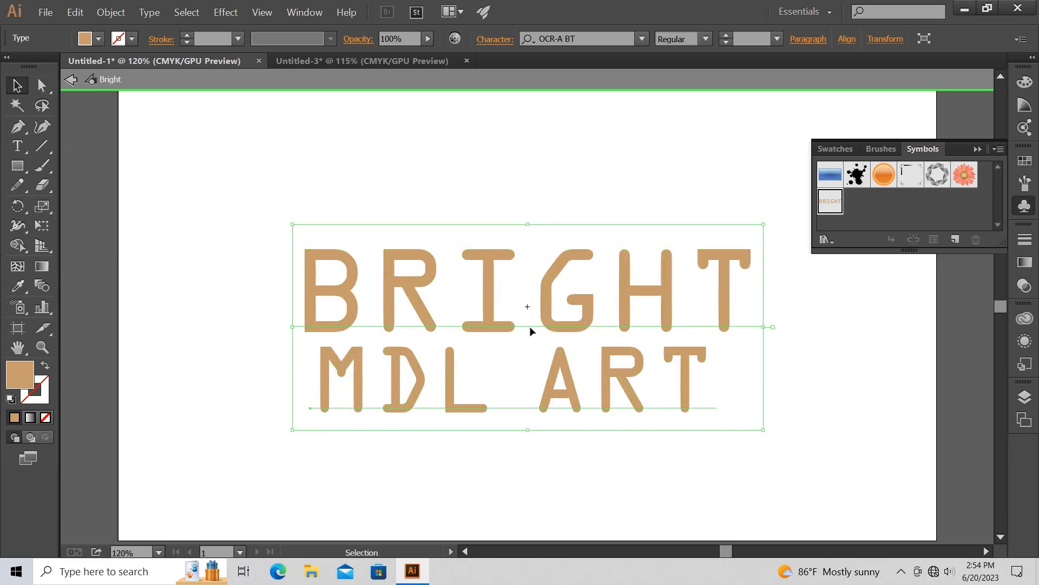
{"action": "double_click", "coordinate": [602, 185]}
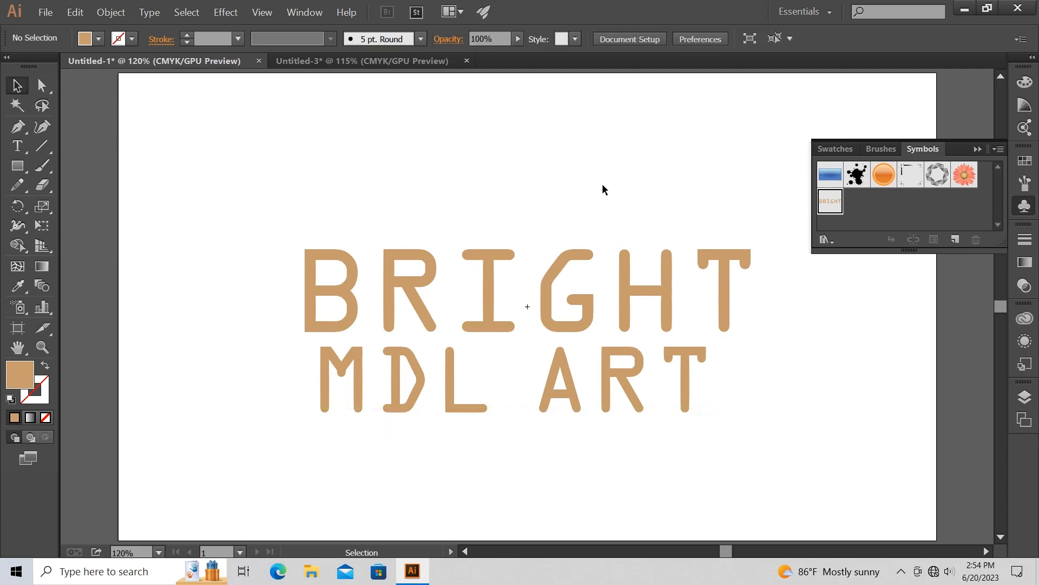
- In the Bright symbol, shrink MDL ART to about 124.6 pt, centre it by eye with a gap below BRIGHT, and finish editing
{"action": "left_click_drag", "start_coordinate": [228, 363], "coordinate": [722, 415]}
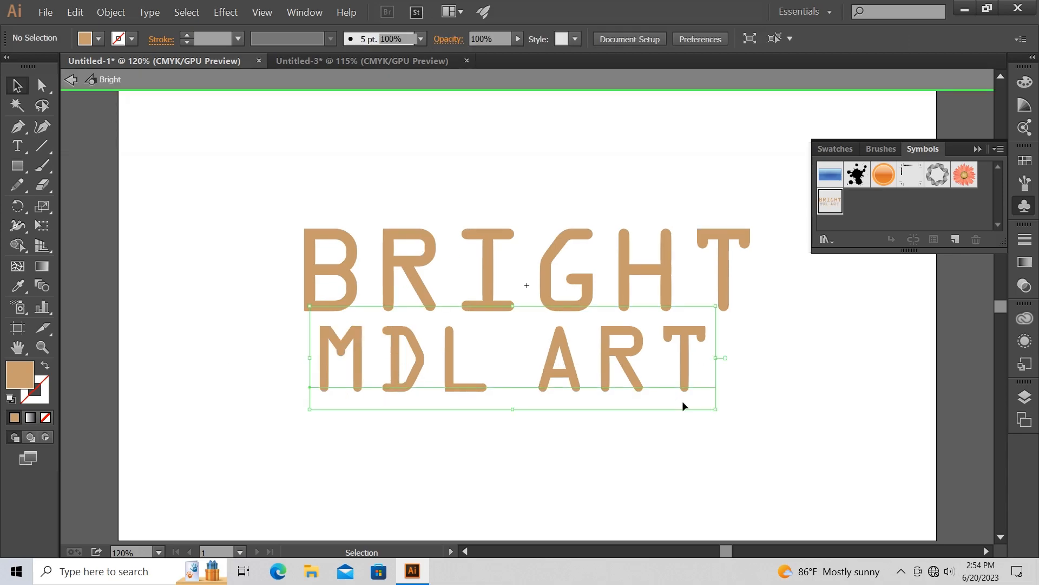
{"action": "left_click_drag", "start_coordinate": [567, 363], "coordinate": [572, 382]}
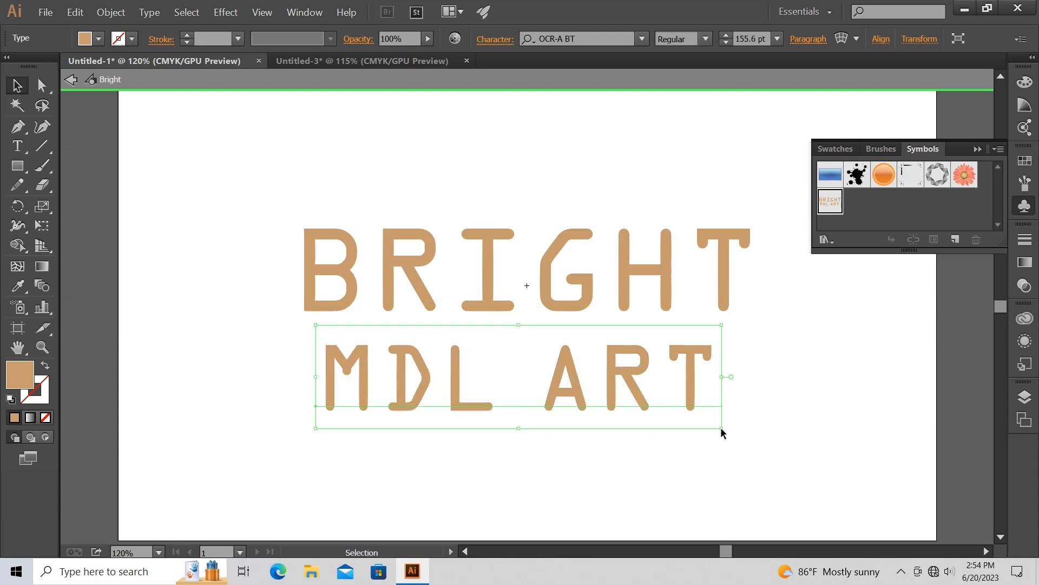
{"action": "left_click_drag", "start_coordinate": [720, 428], "coordinate": [684, 417]}
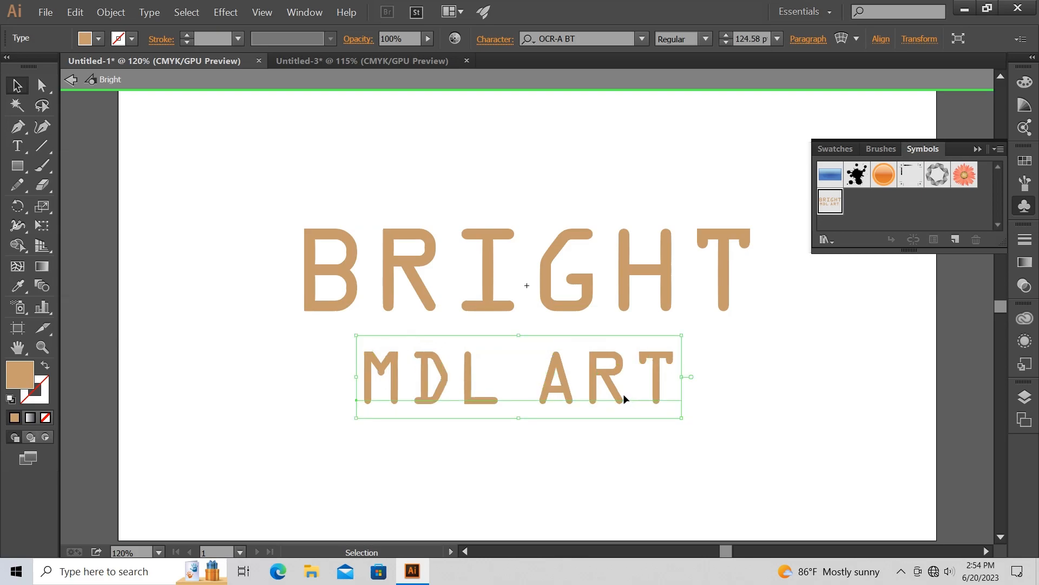
{"action": "left_click_drag", "start_coordinate": [613, 388], "coordinate": [609, 384]}
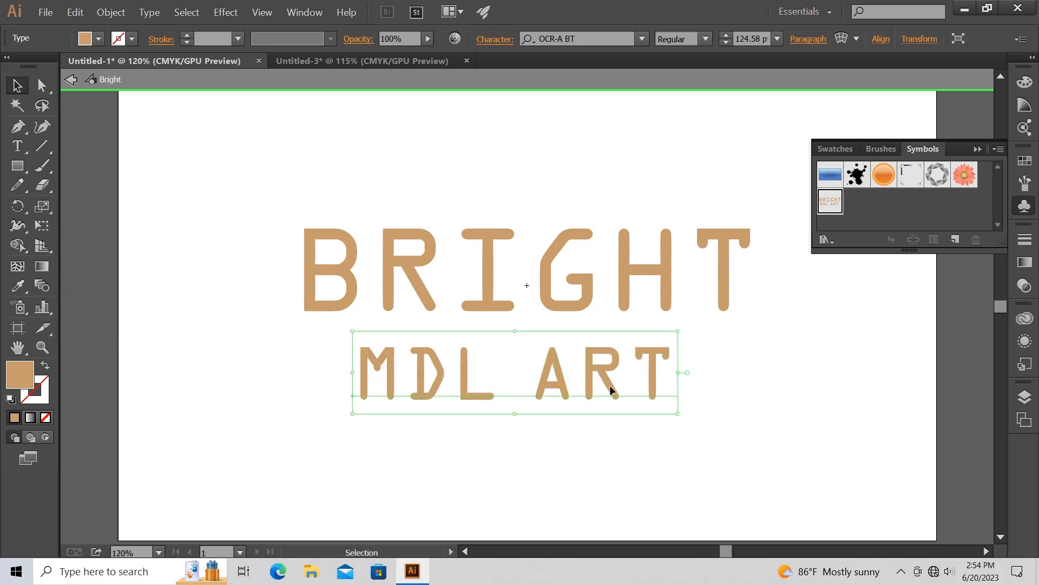
{"action": "left_click", "coordinate": [752, 376]}
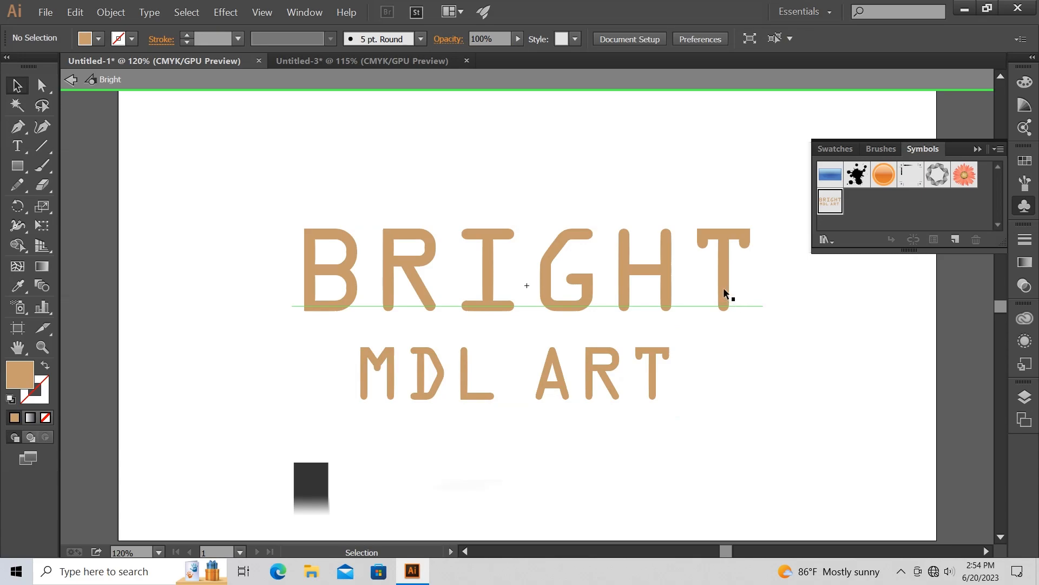
{"action": "double_click", "coordinate": [706, 169]}
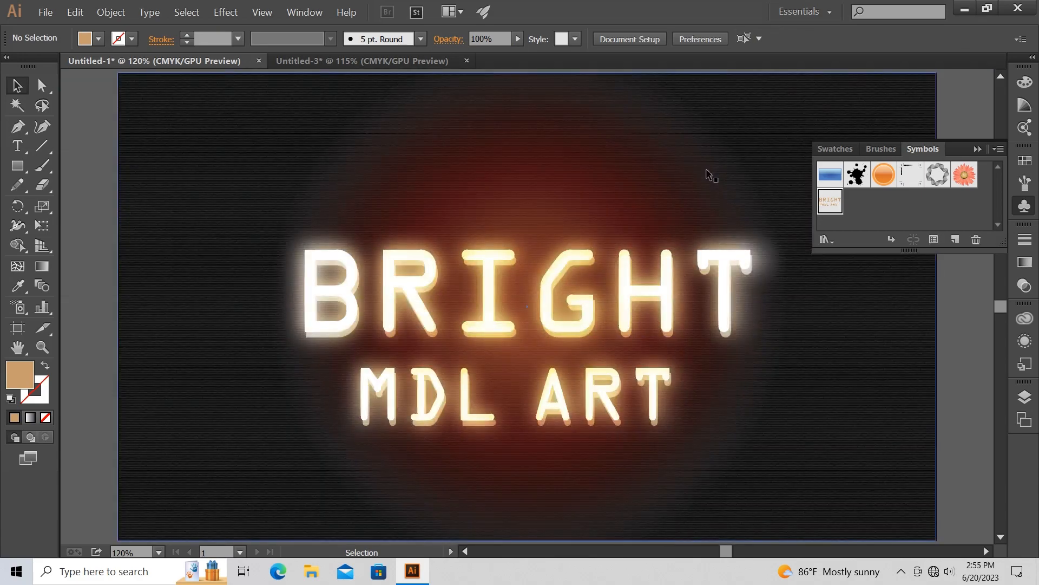
- Collapse the symbol library and deselect the artwork to show the finished two-line glow effect
{"action": "left_click", "coordinate": [830, 382]}
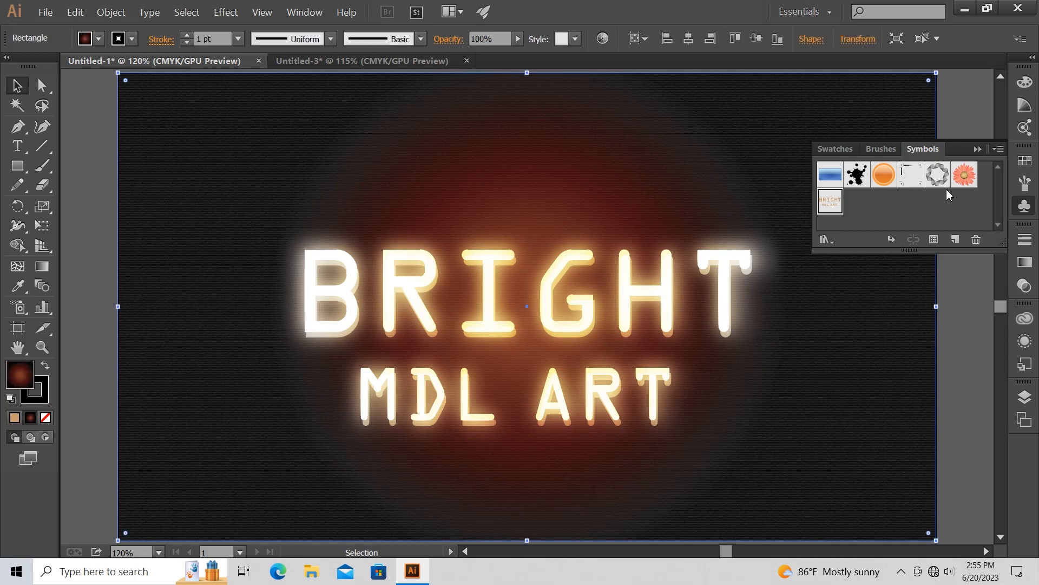
{"action": "left_click", "coordinate": [978, 149]}
{"action": "left_click", "coordinate": [970, 357]}
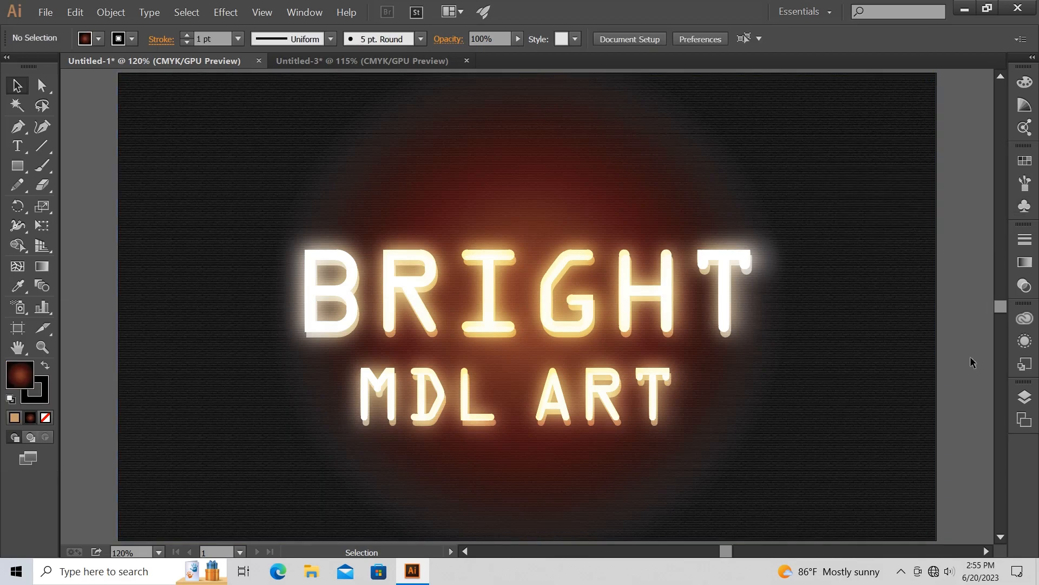